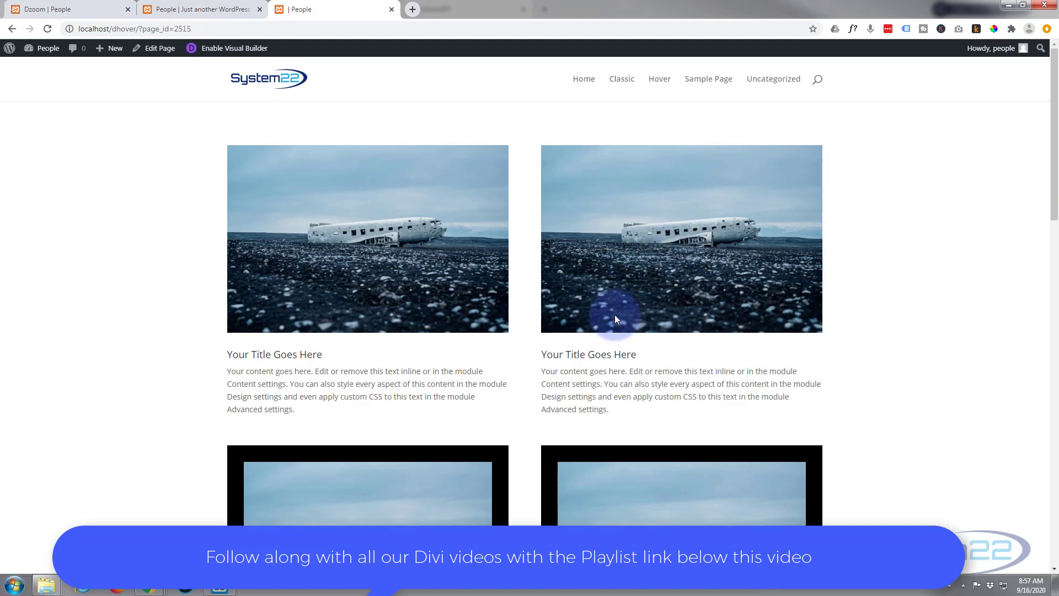
- Preview the plane photo's lightbox, then insert a two-column row below the first row
left_click(327, 261)
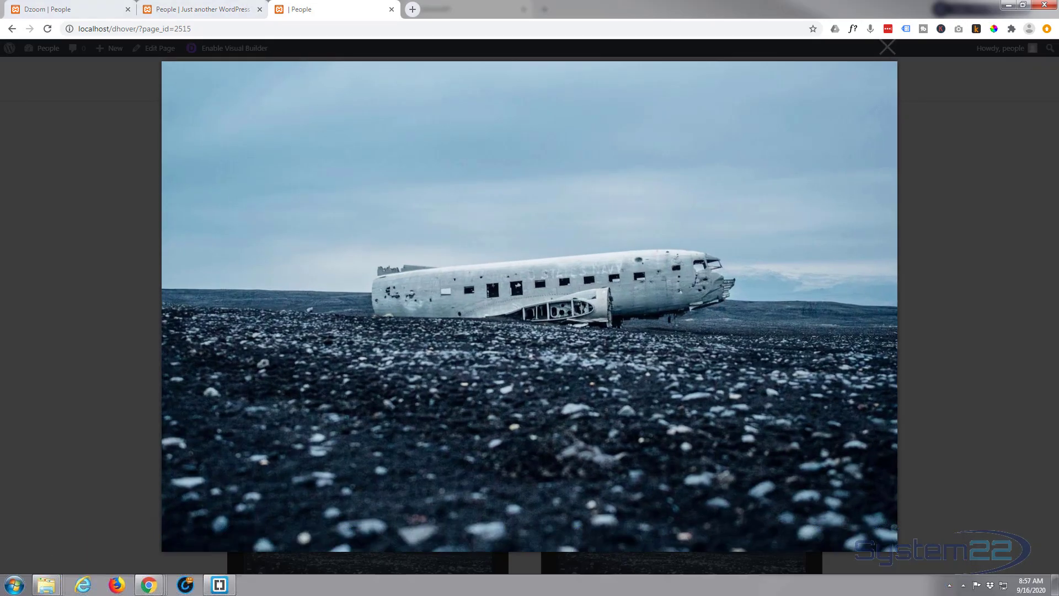
left_click(65, 211)
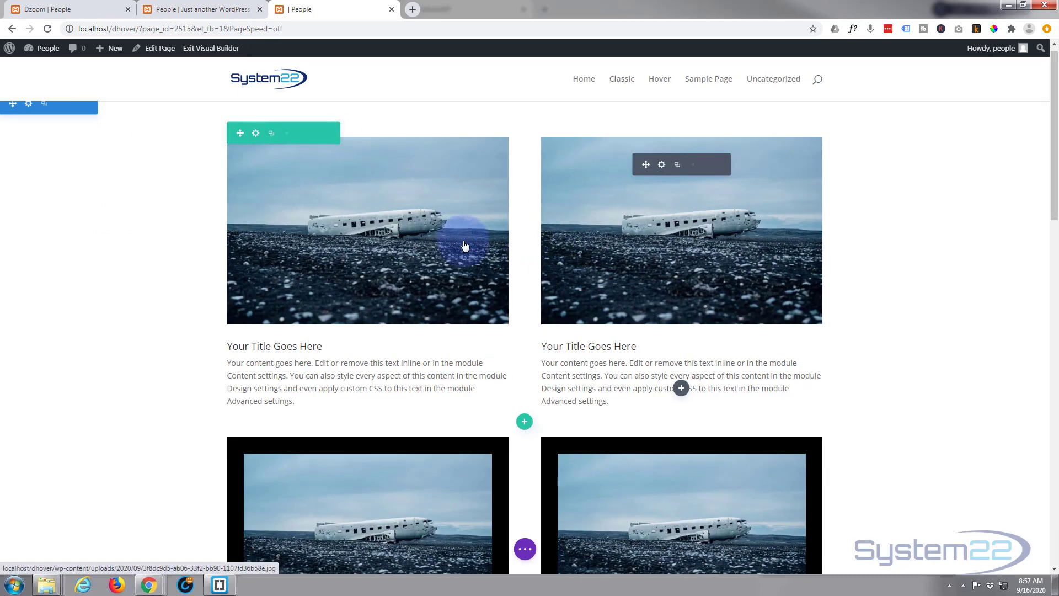
scroll(468, 243, "down", 2)
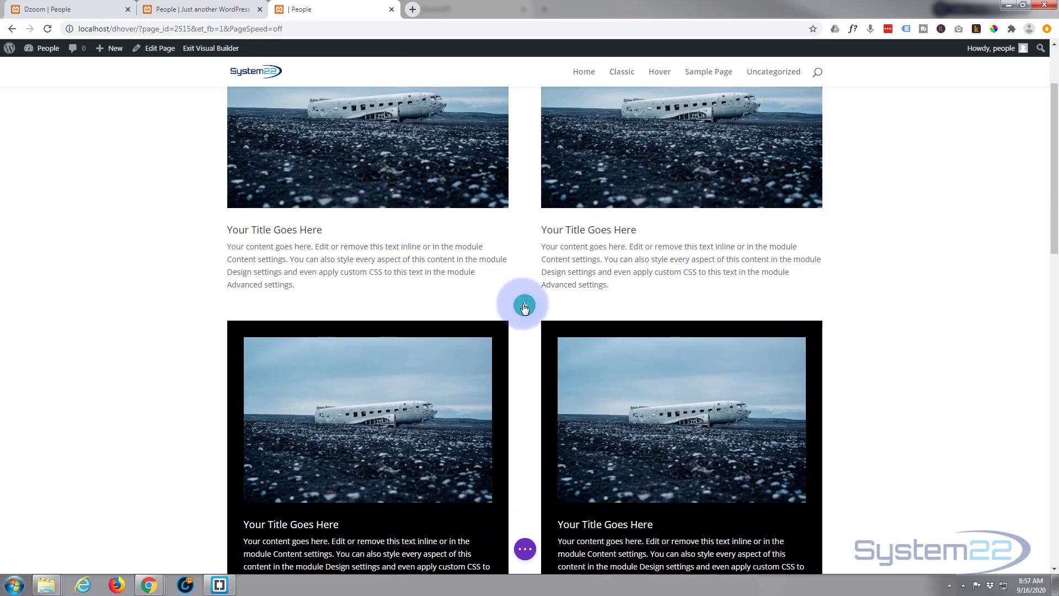
left_click(524, 307)
left_click(530, 397)
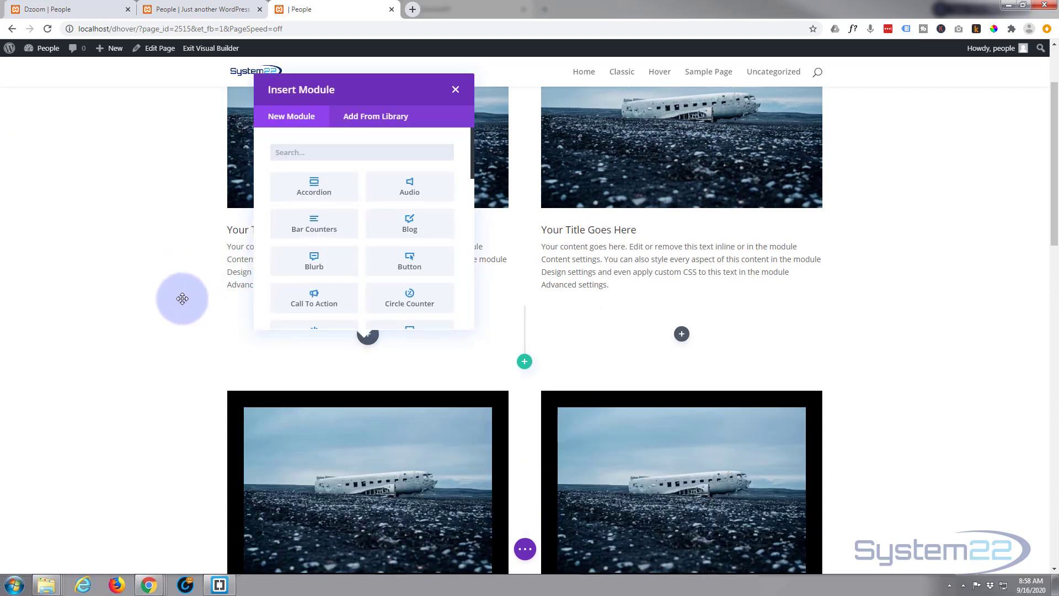
- Add a blurb to the left column using the misty green landscape photo as its image
left_click(313, 264)
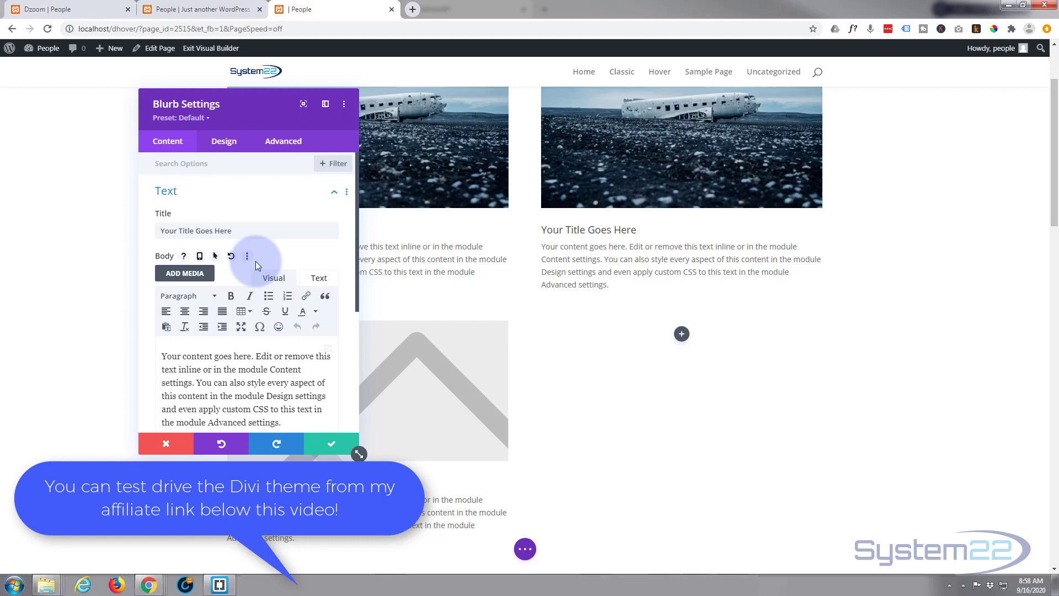
scroll(256, 260, "down", 3)
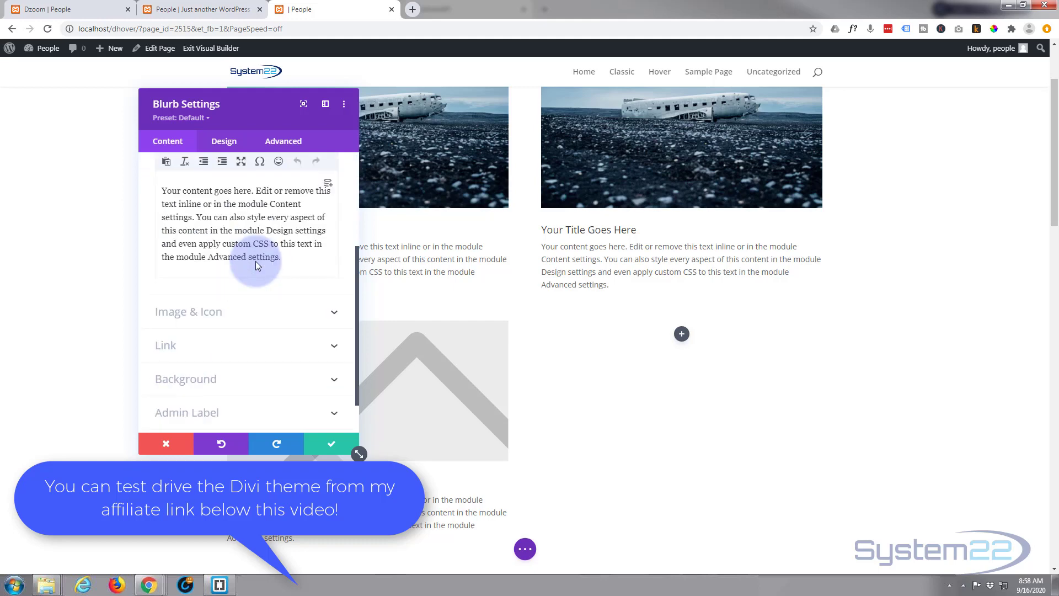
left_click(257, 313)
left_click(200, 309)
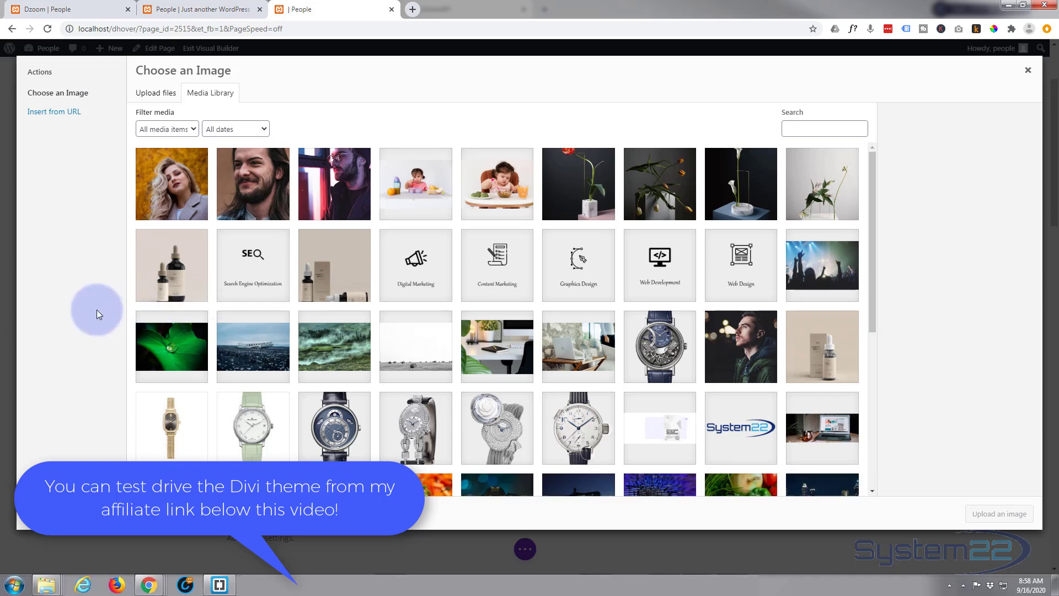
left_click(318, 377)
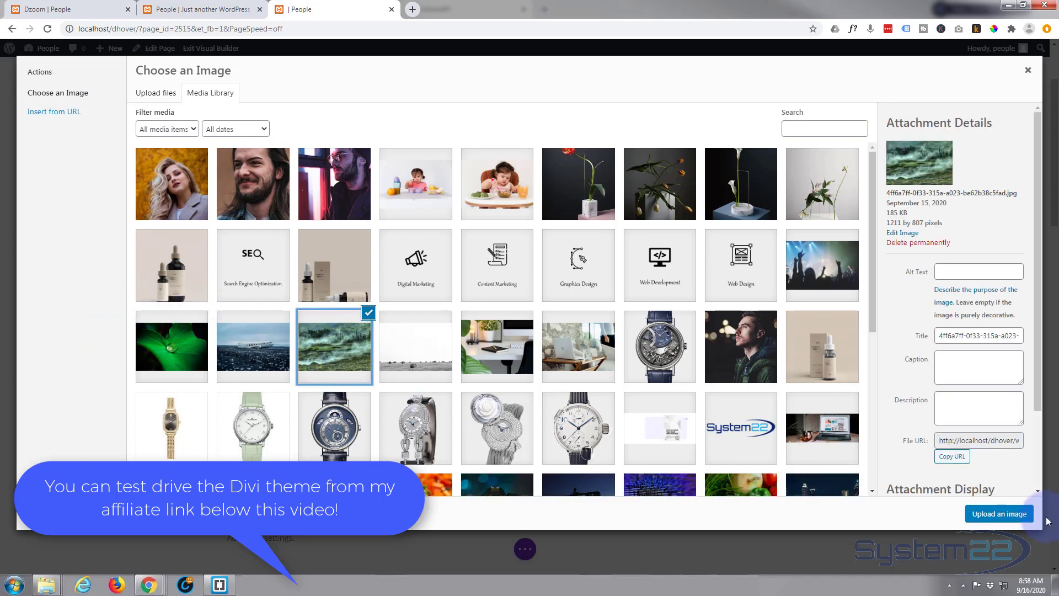
left_click(1005, 518)
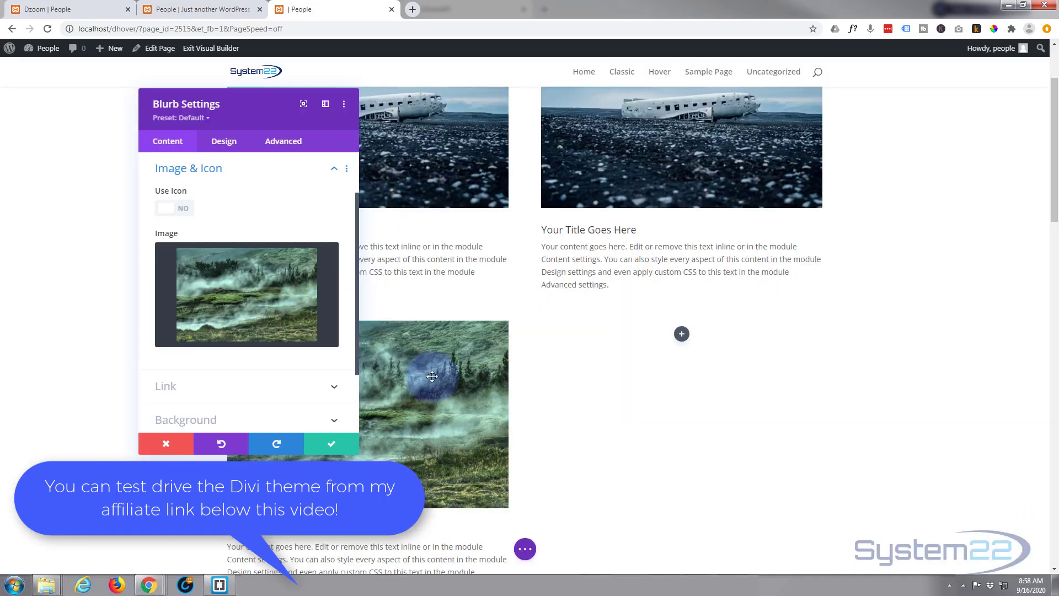
left_click(349, 442)
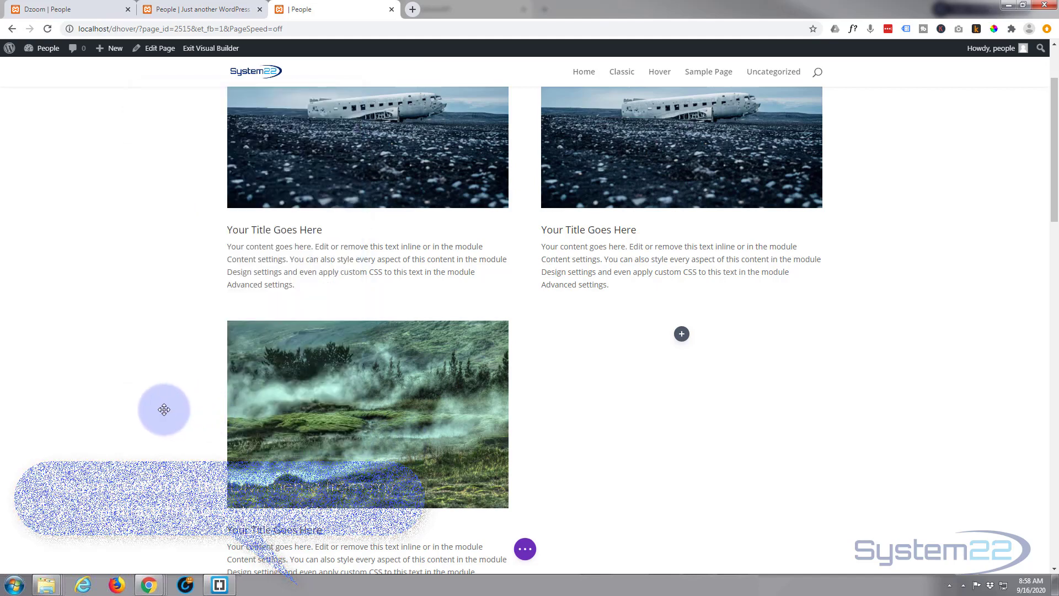
- Review the landscape blurb's Design > Image & Icon settings, then close them
scroll(143, 380, "down", 3)
mouse_move(350, 190)
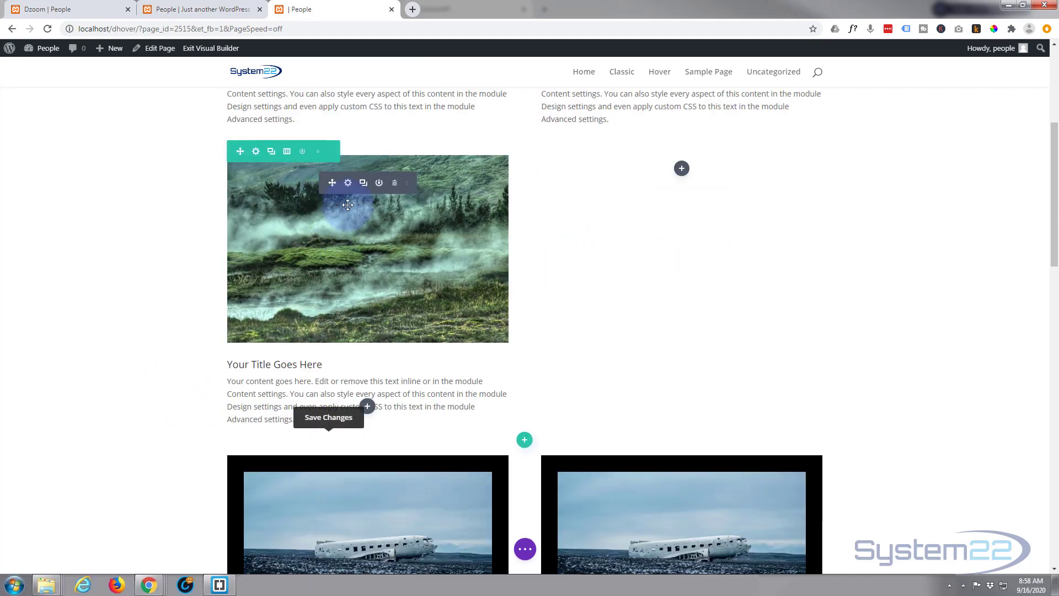
left_click(350, 189)
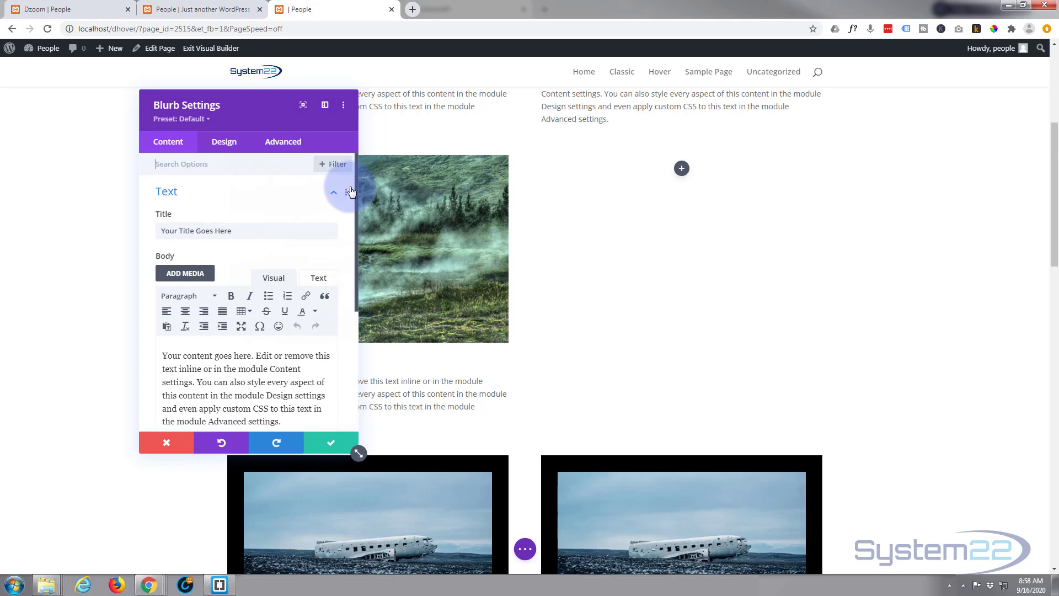
left_click(224, 142)
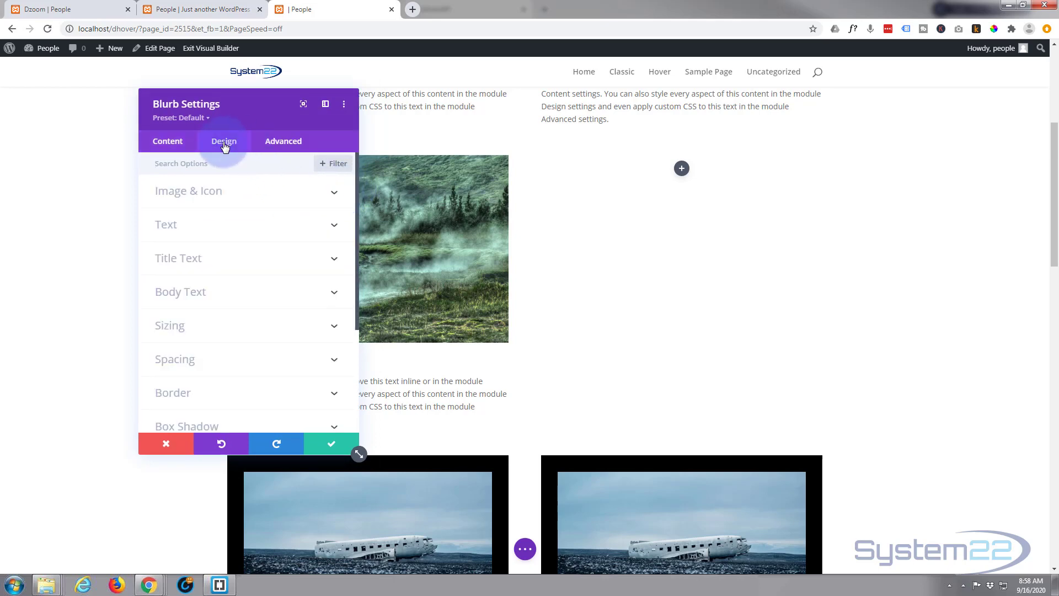
left_click(251, 193)
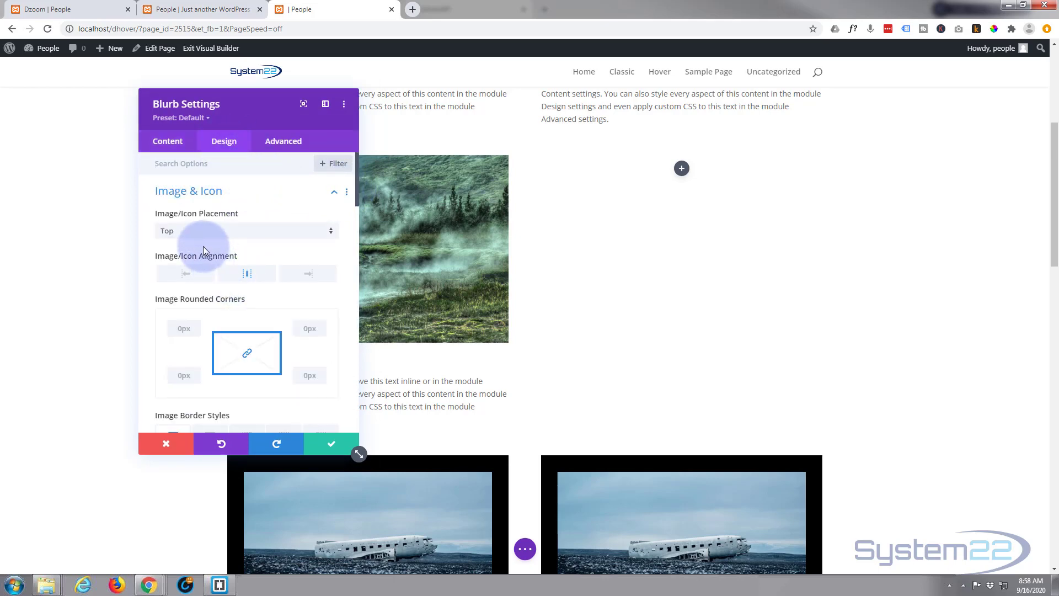
scroll(216, 320, "down", 3)
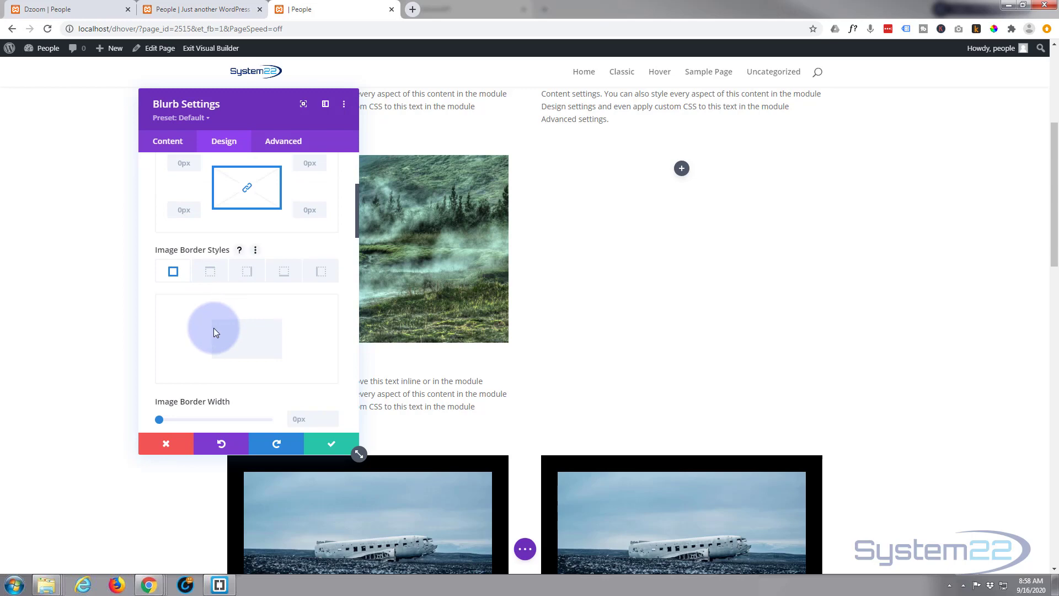
scroll(214, 328, "up", 2)
scroll(213, 329, "up", 1)
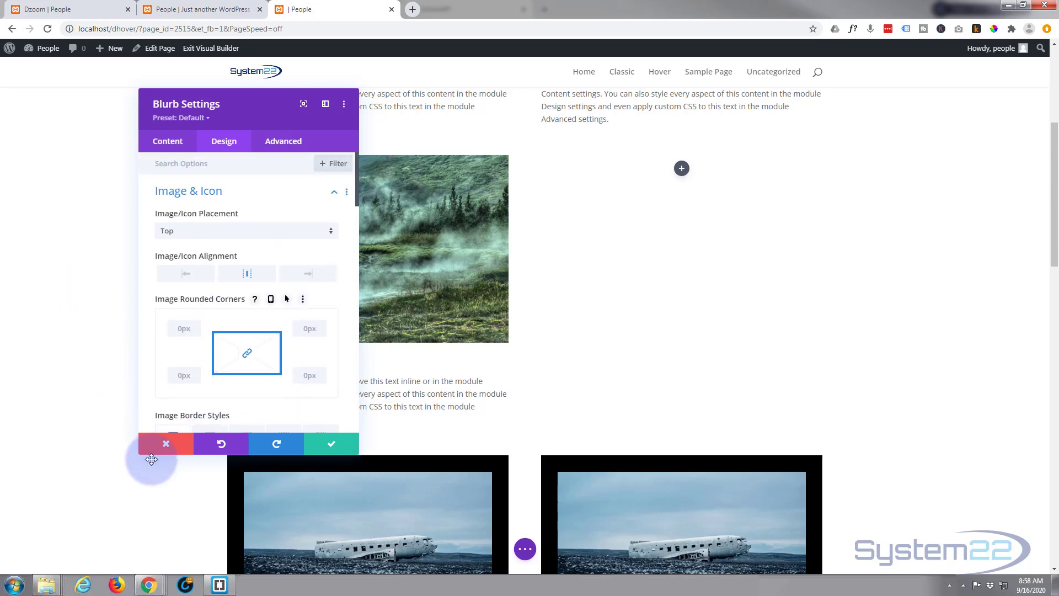
left_click(337, 444)
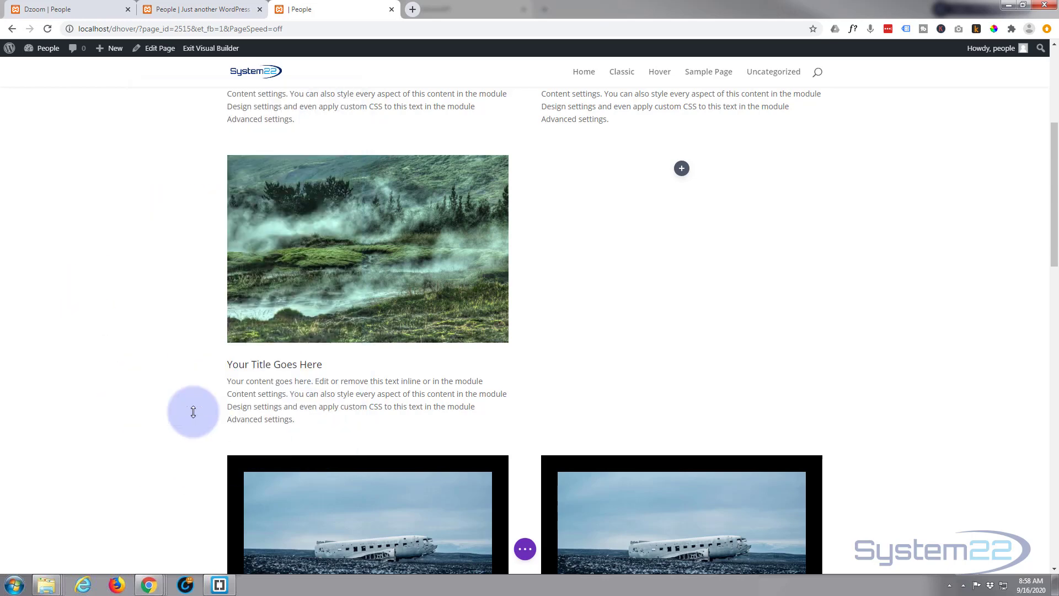
- Add a blurb to the right column and delete its placeholder image
left_click(683, 170)
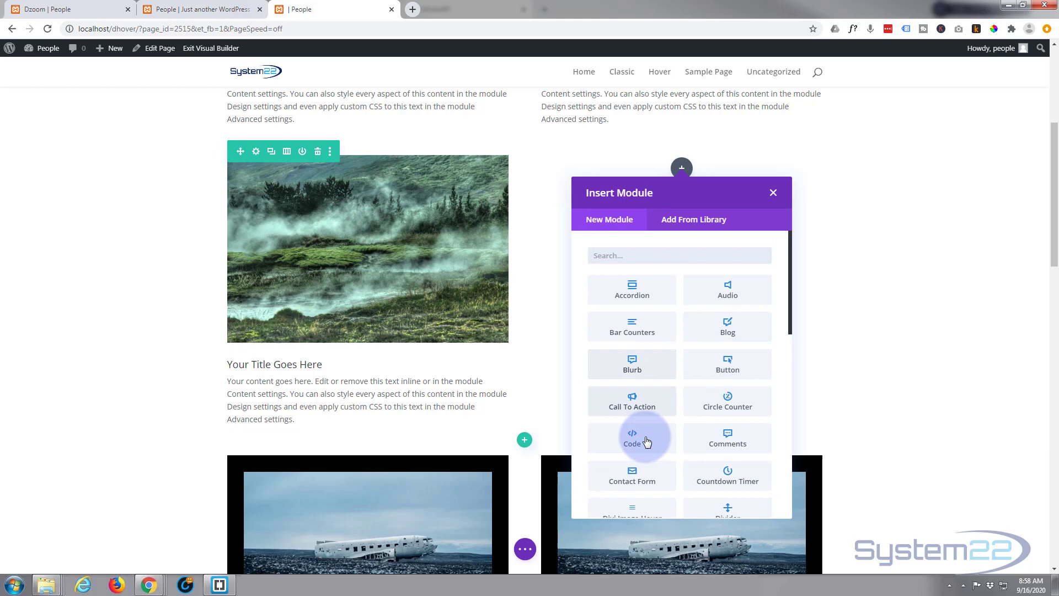
left_click(637, 366)
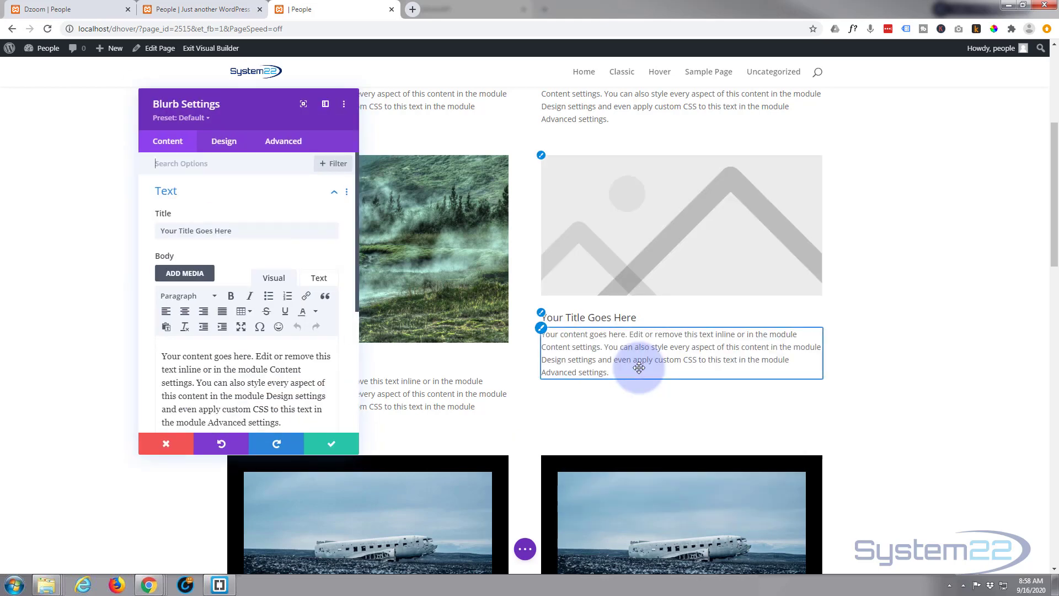
scroll(220, 249, "down", 2)
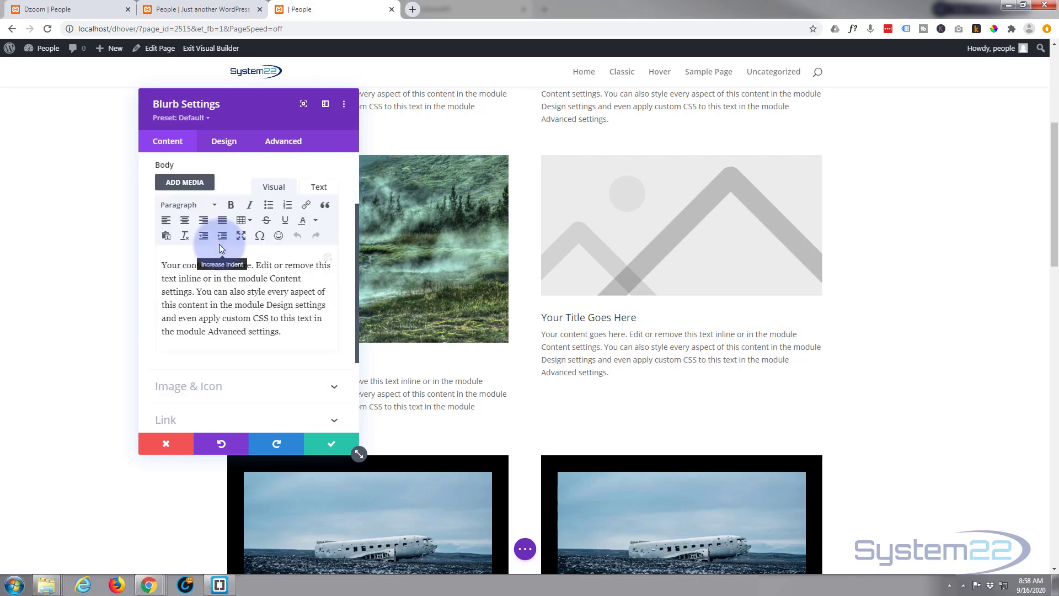
scroll(220, 248, "down", 3)
left_click(242, 268)
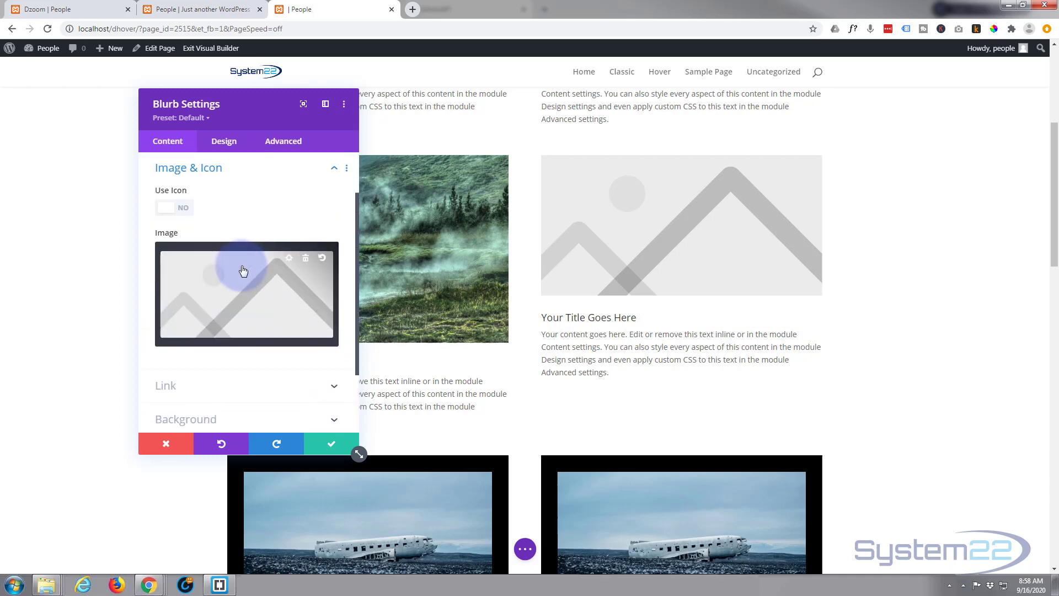
left_click(305, 259)
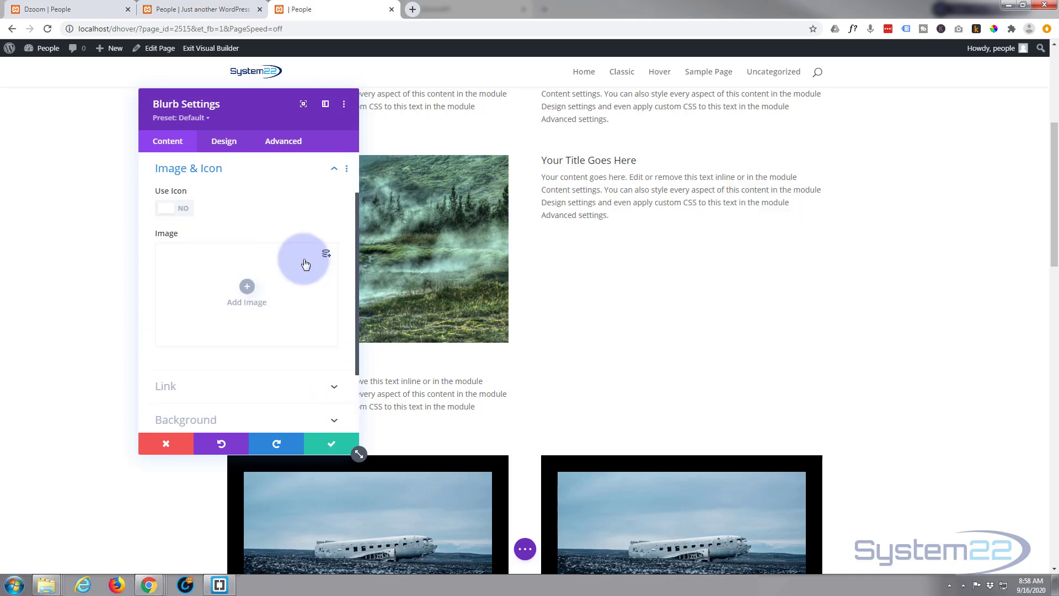
left_click(347, 445)
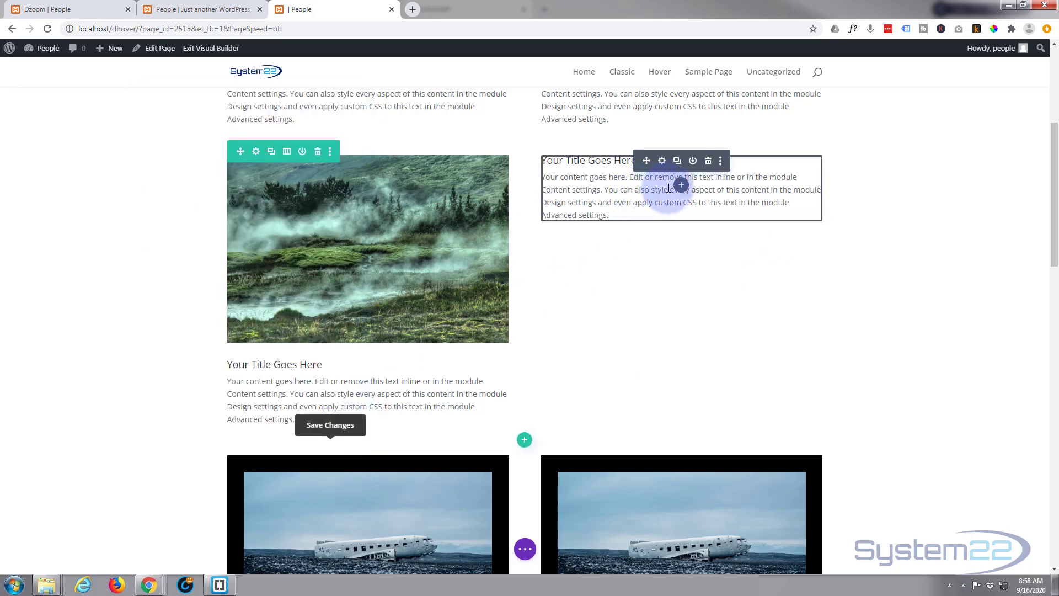
- Add an image module under the right-column blurb showing the misty green landscape photo
left_click(681, 185)
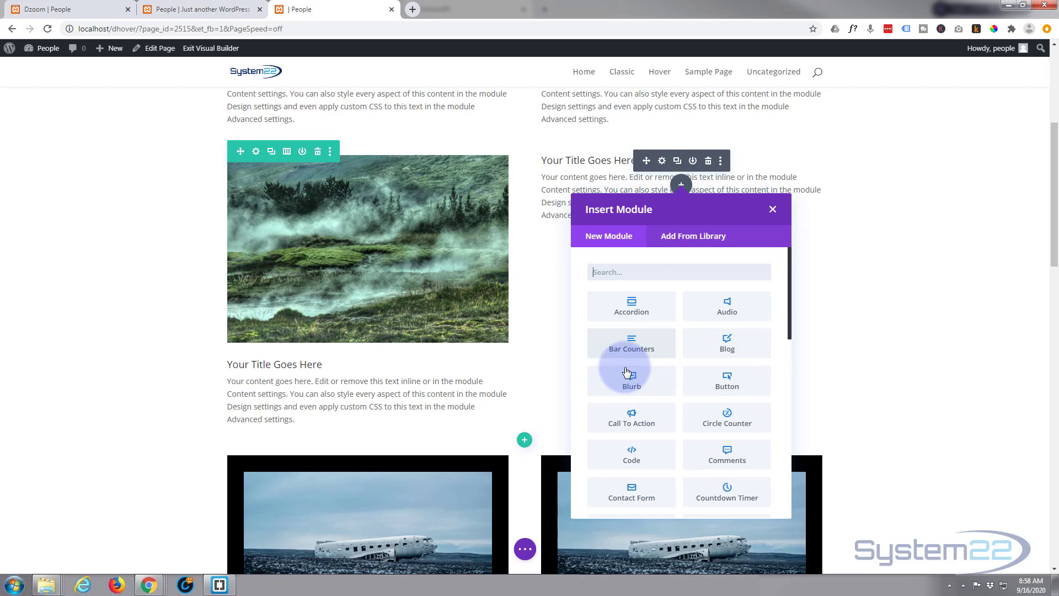
scroll(627, 367, "down", 4)
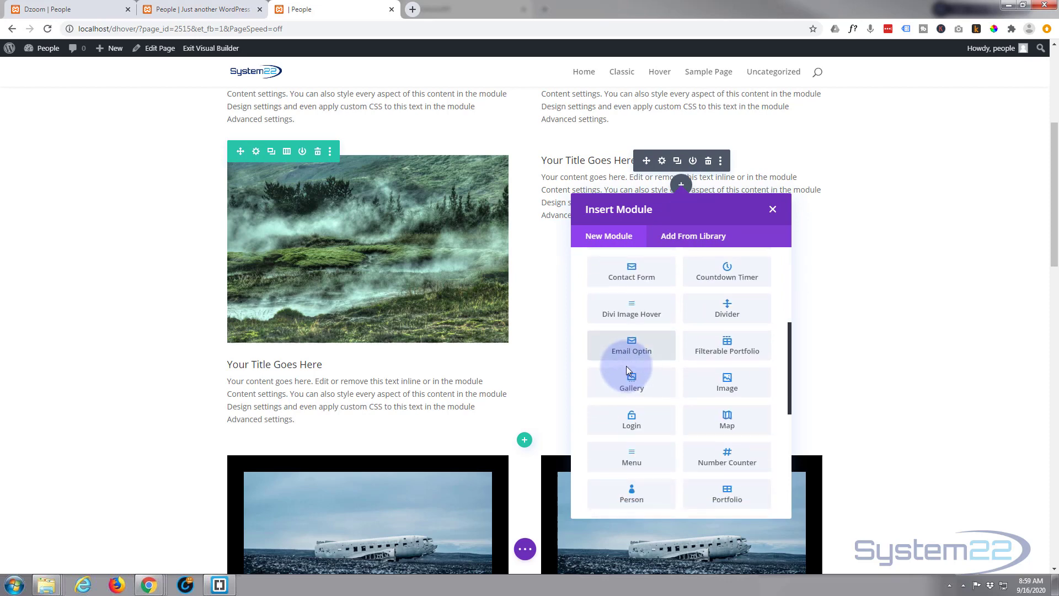
scroll(627, 365, "down", 2)
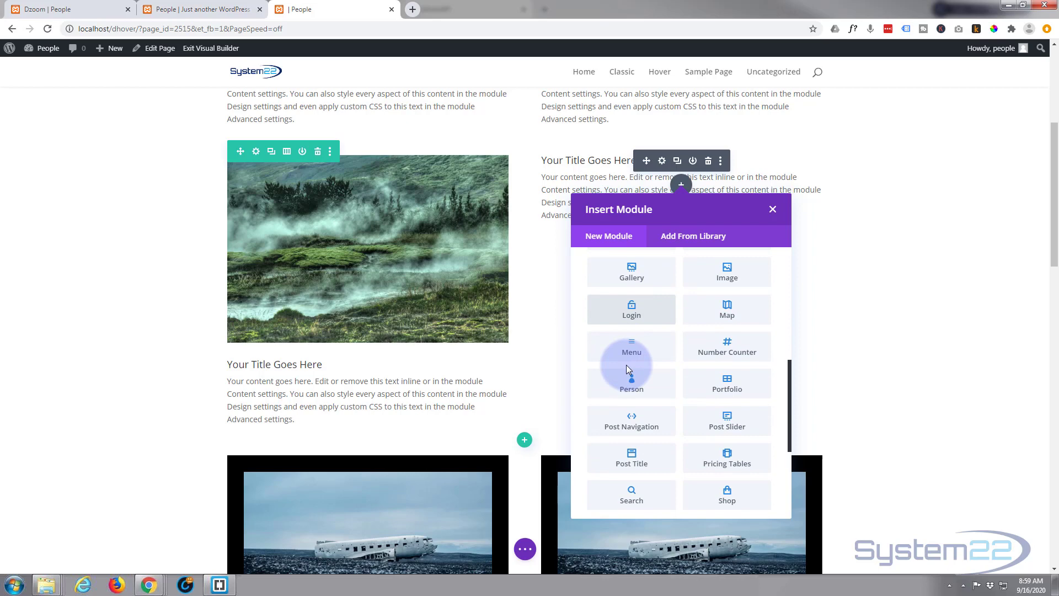
scroll(626, 366, "up", 2)
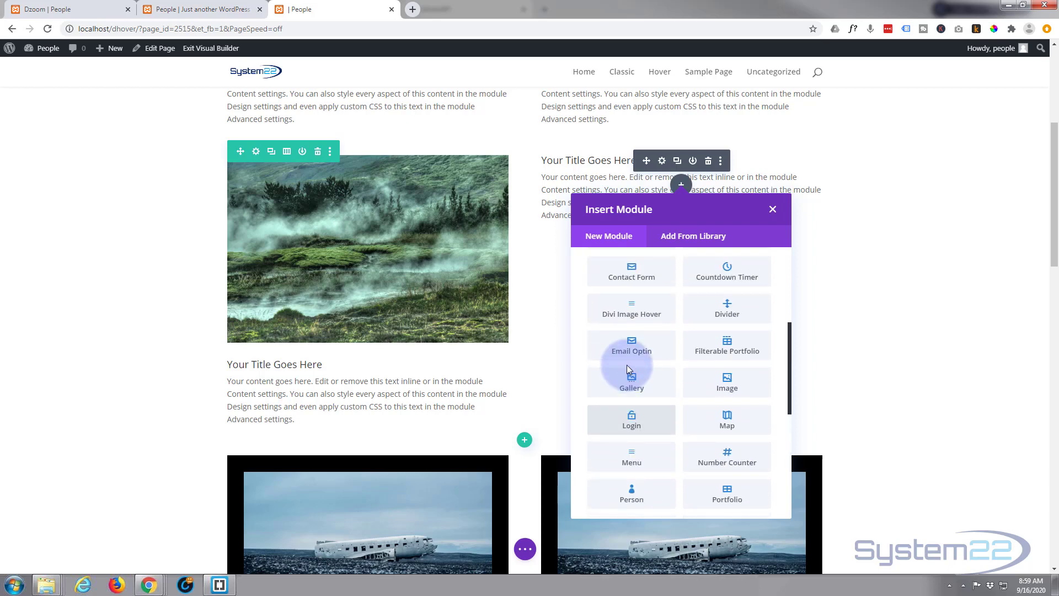
left_click(729, 383)
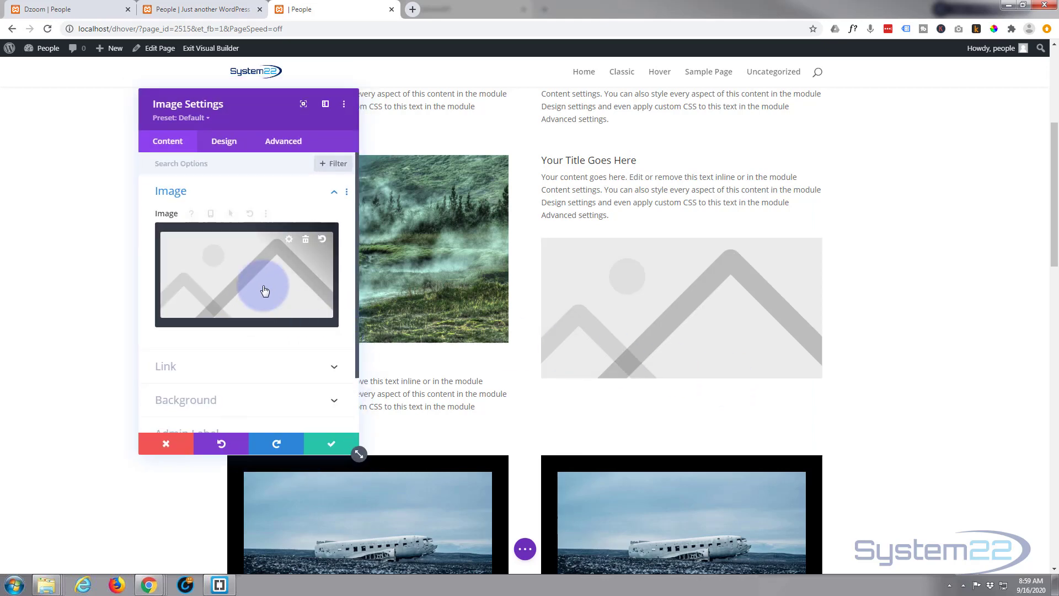
left_click(285, 283)
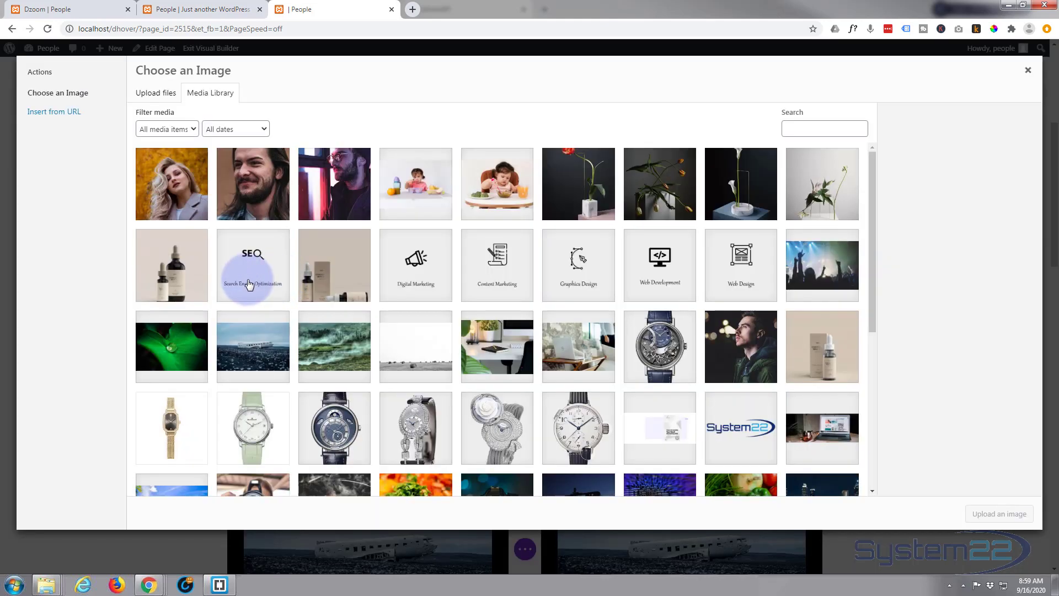
left_click(333, 353)
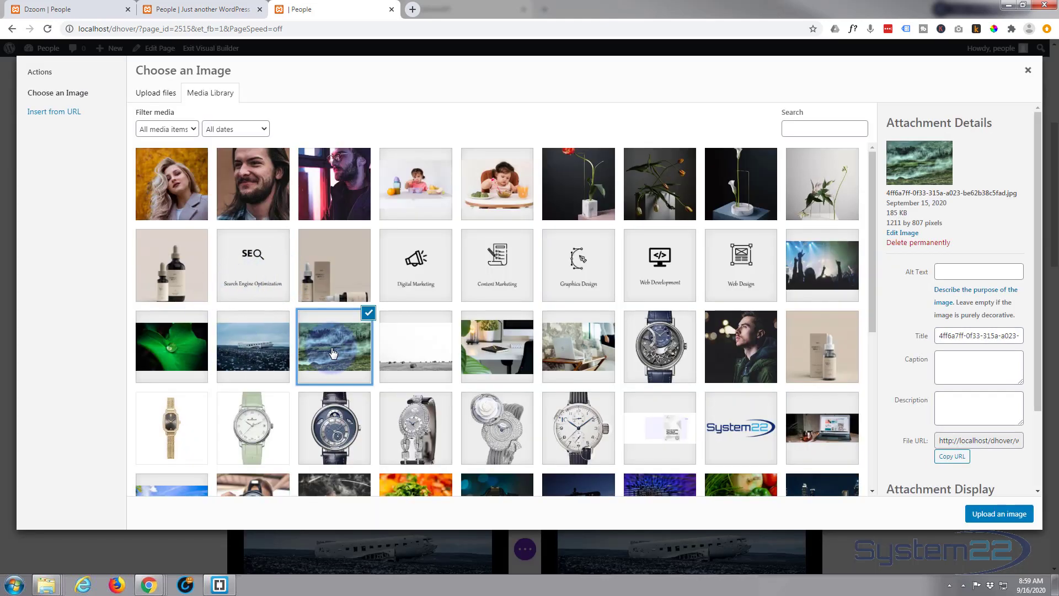
left_click(1003, 513)
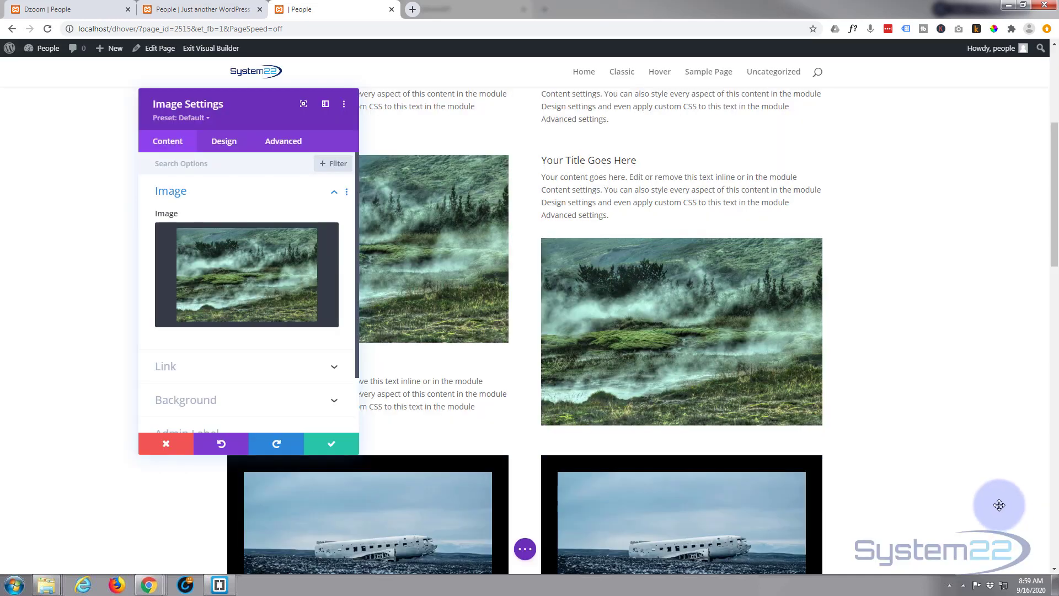
- Set the landscape image to Open in Lightbox, save, and drag the text blurb below it
left_click(249, 367)
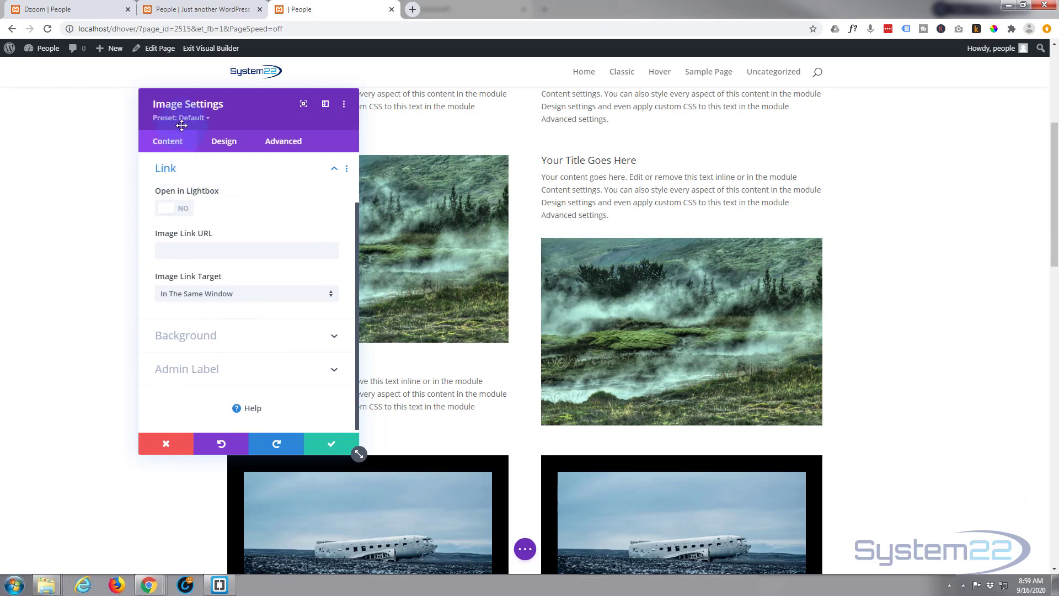
left_click(186, 214)
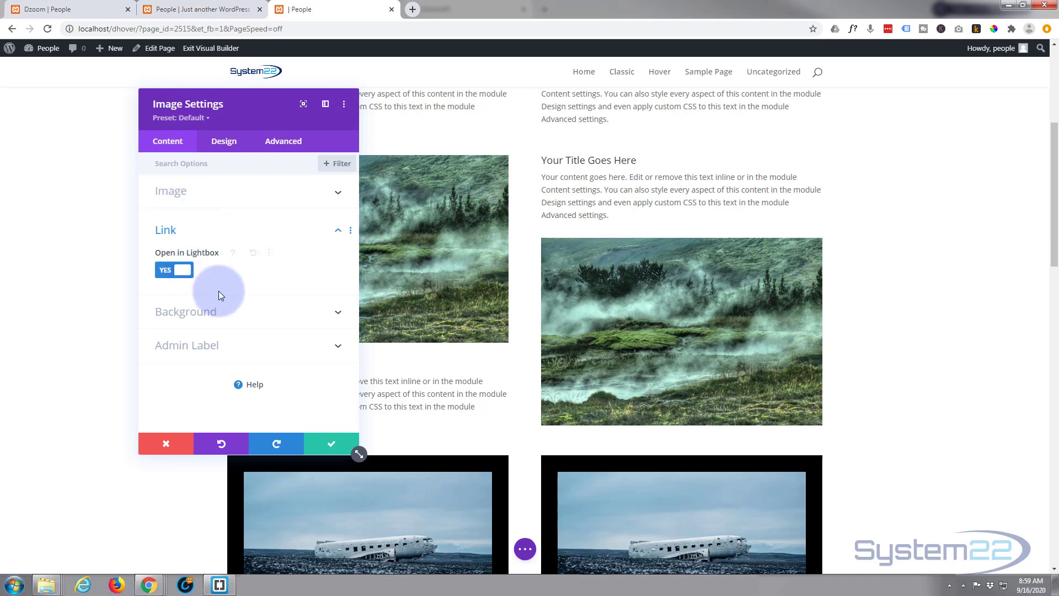
left_click(328, 450)
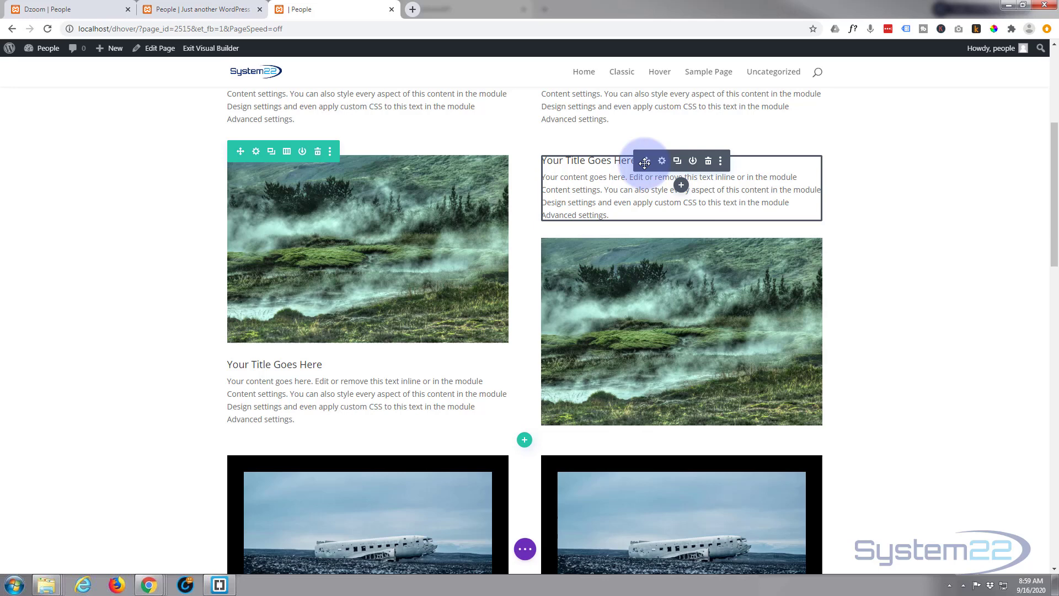
left_click_drag(646, 161, 657, 385)
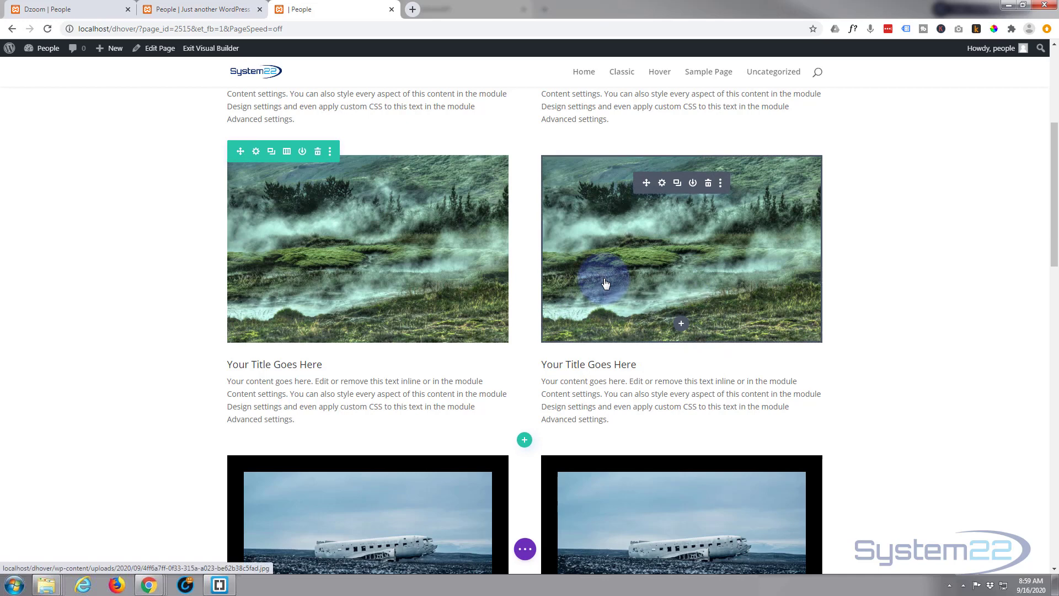
- Exit the Visual Builder to view the live page
left_click(525, 549)
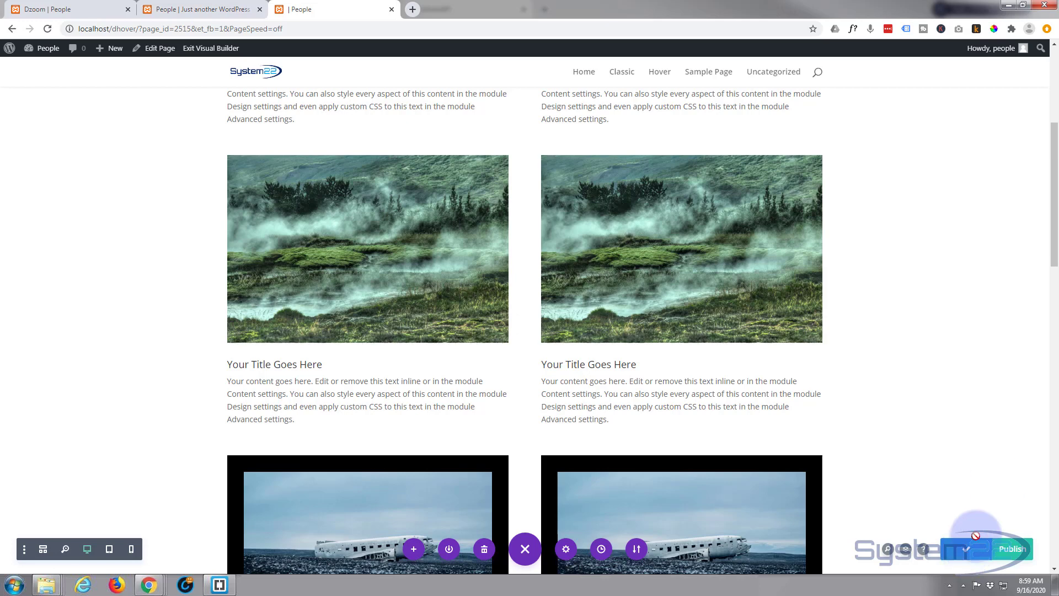
left_click(194, 50)
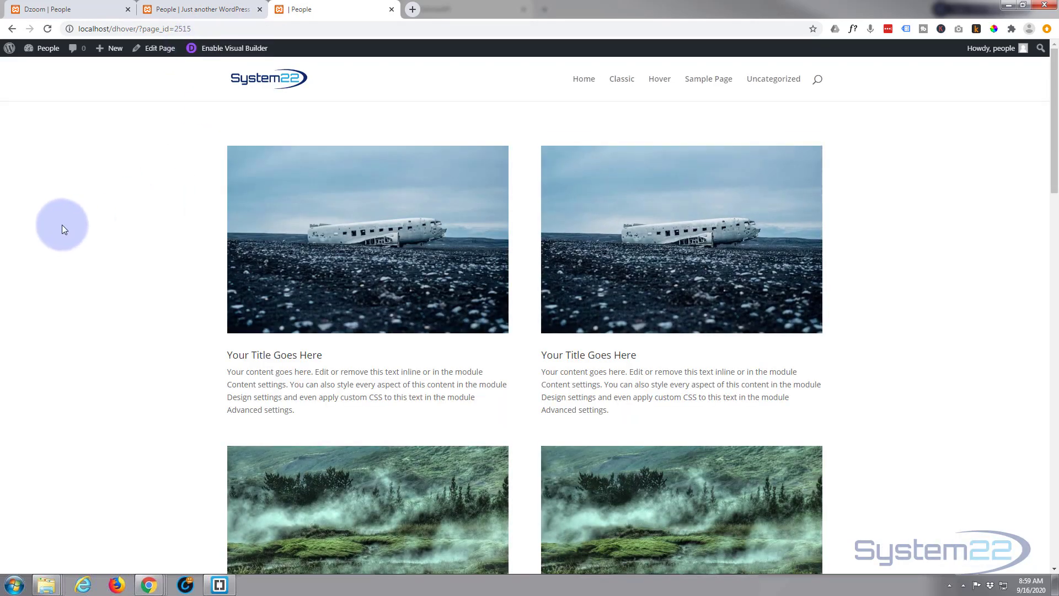
scroll(62, 224, "down", 3)
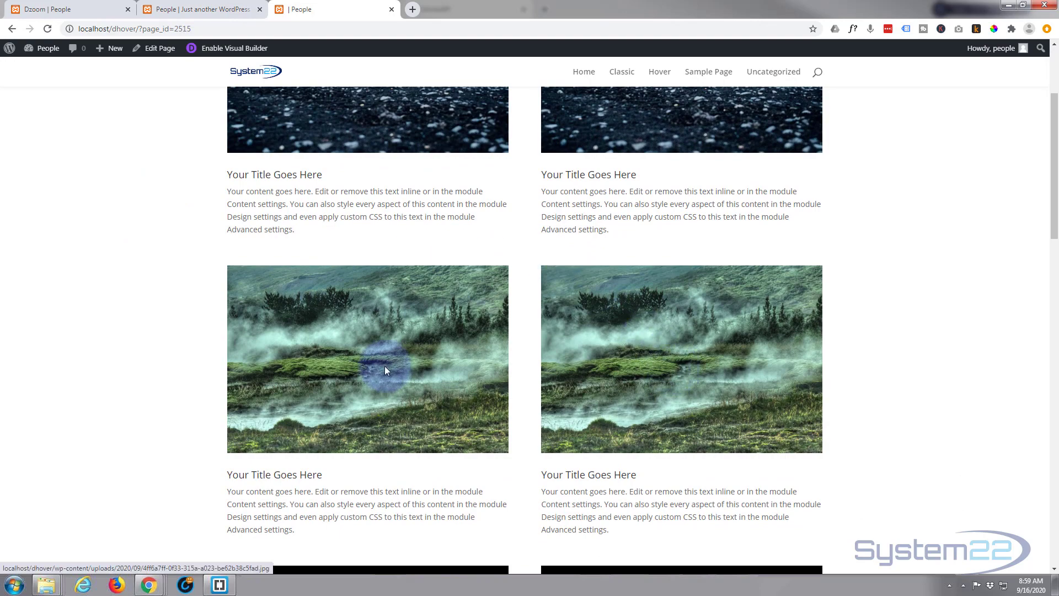
- Open the landscape image's lightbox on the live page, close it, and review the new row
left_click(678, 367)
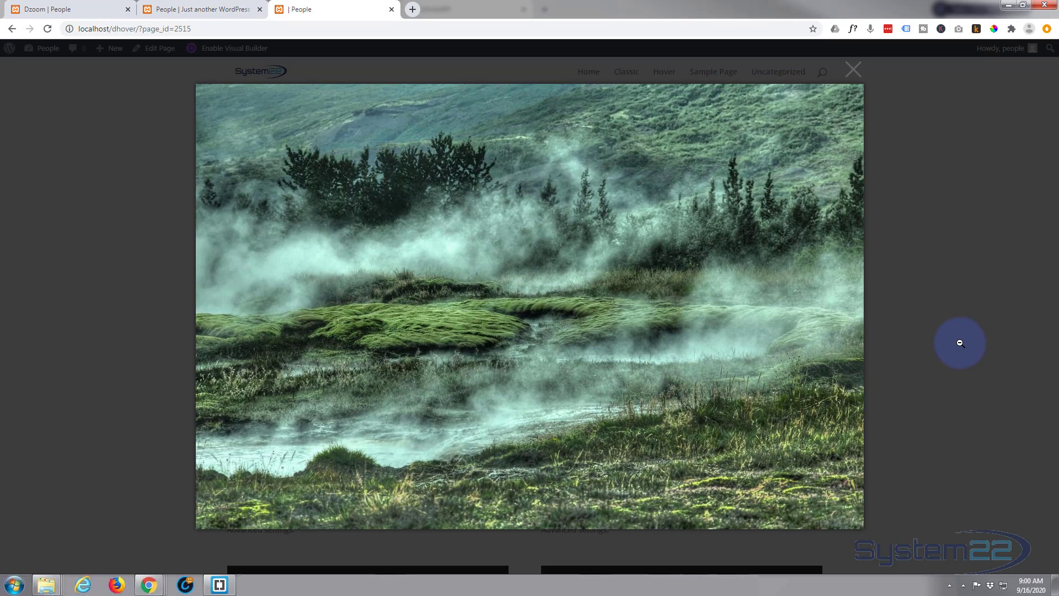
left_click(960, 343)
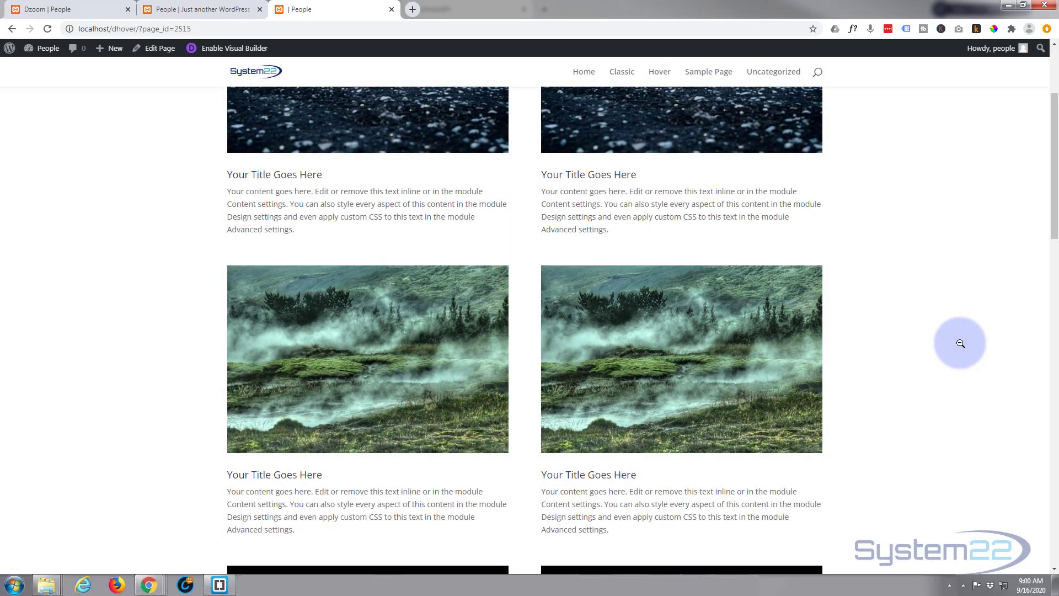
scroll(975, 320, "down", 3)
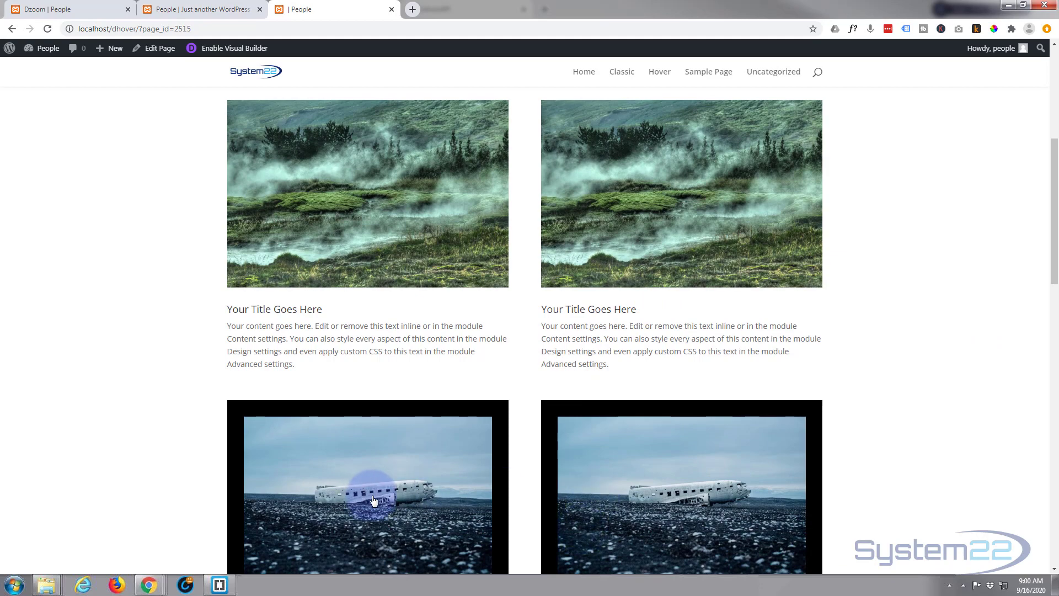
scroll(568, 492, "down", 3)
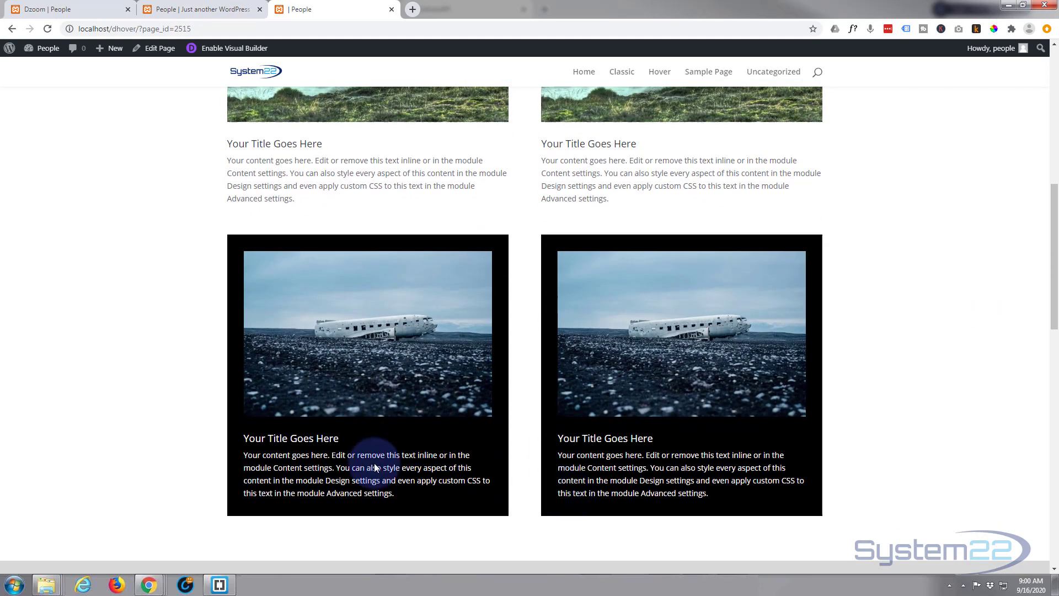
scroll(375, 469, "up", 1)
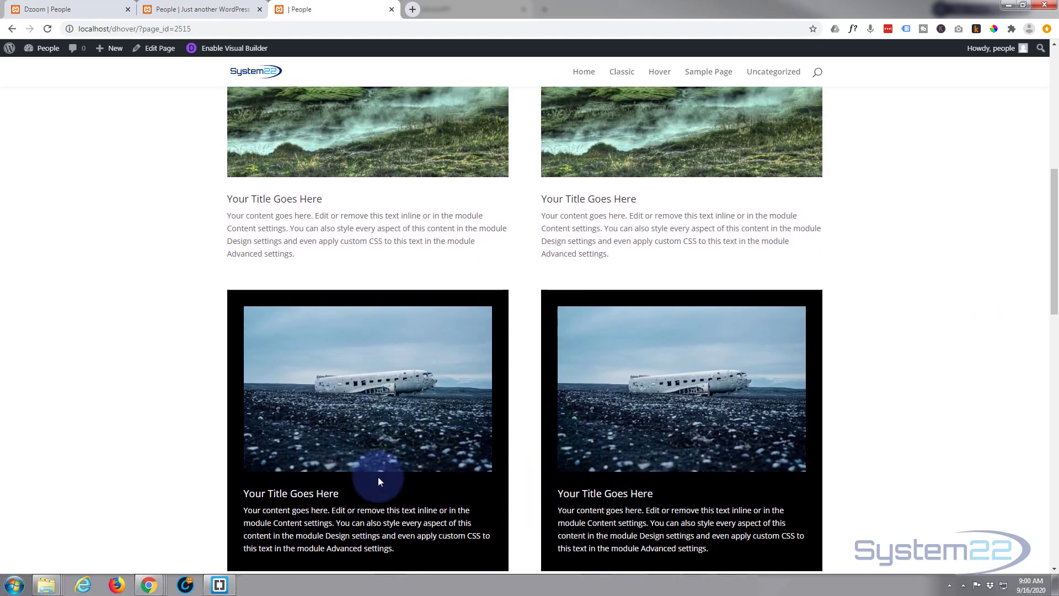
scroll(734, 489, "up", 4)
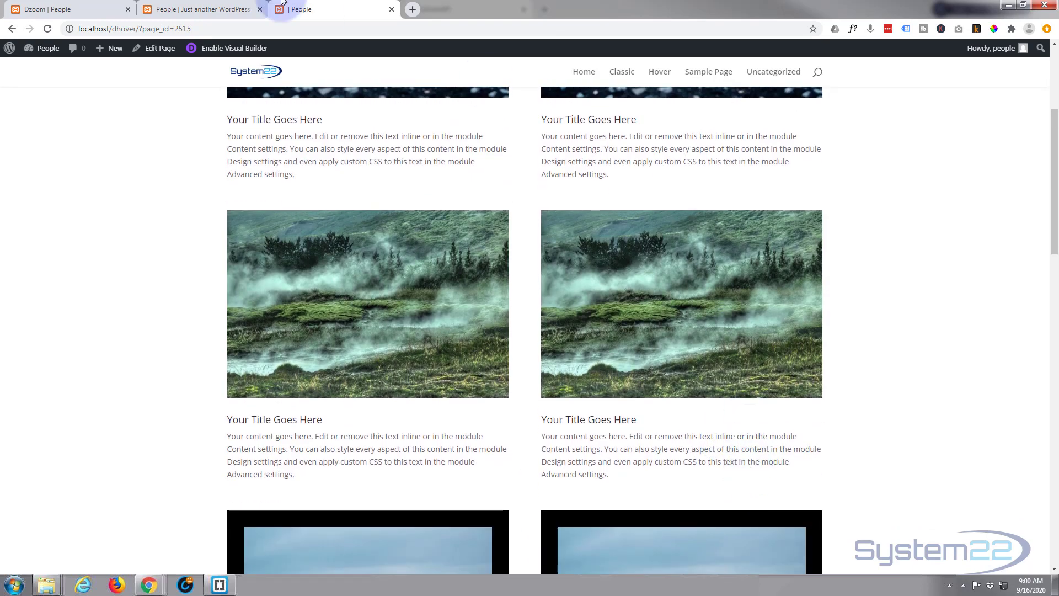
- Re-enable the Visual Builder and fill the left landscape blurb's background with blue #0c71c3
left_click(225, 48)
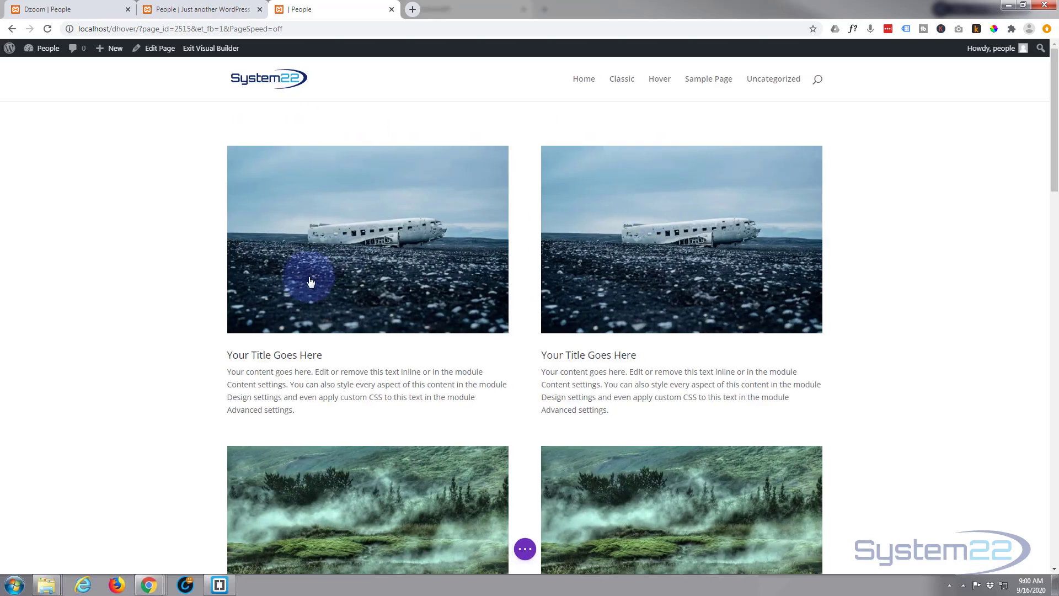
scroll(161, 297, "down", 2)
scroll(161, 295, "down", 2)
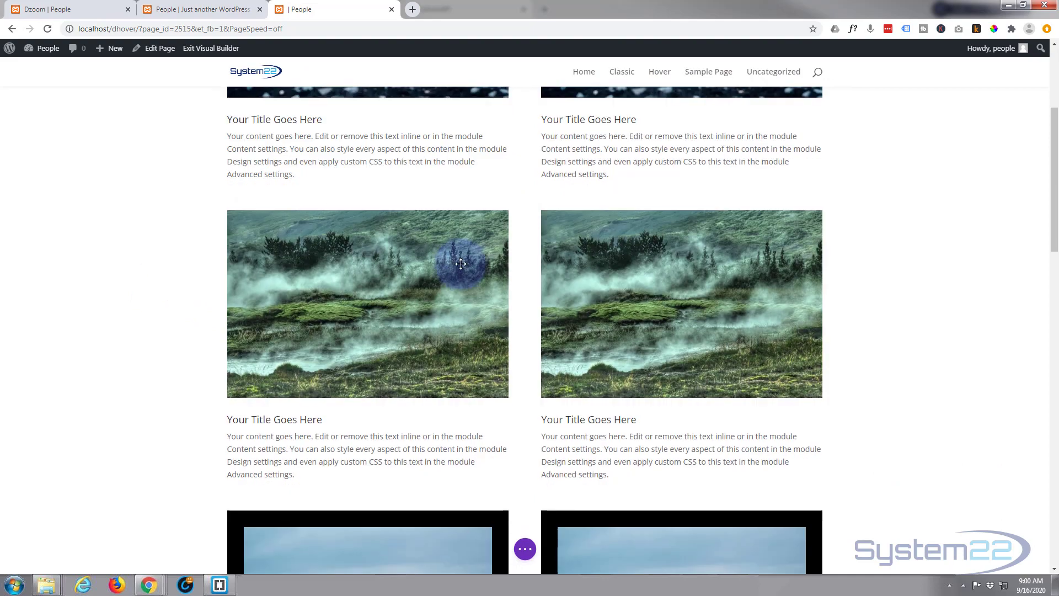
mouse_move(456, 254)
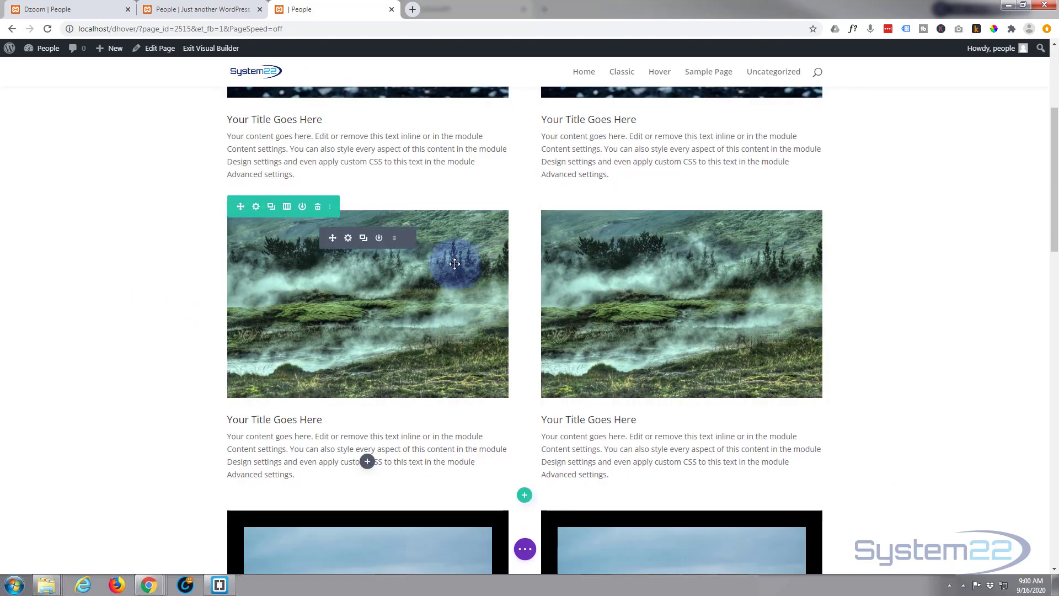
left_click(348, 239)
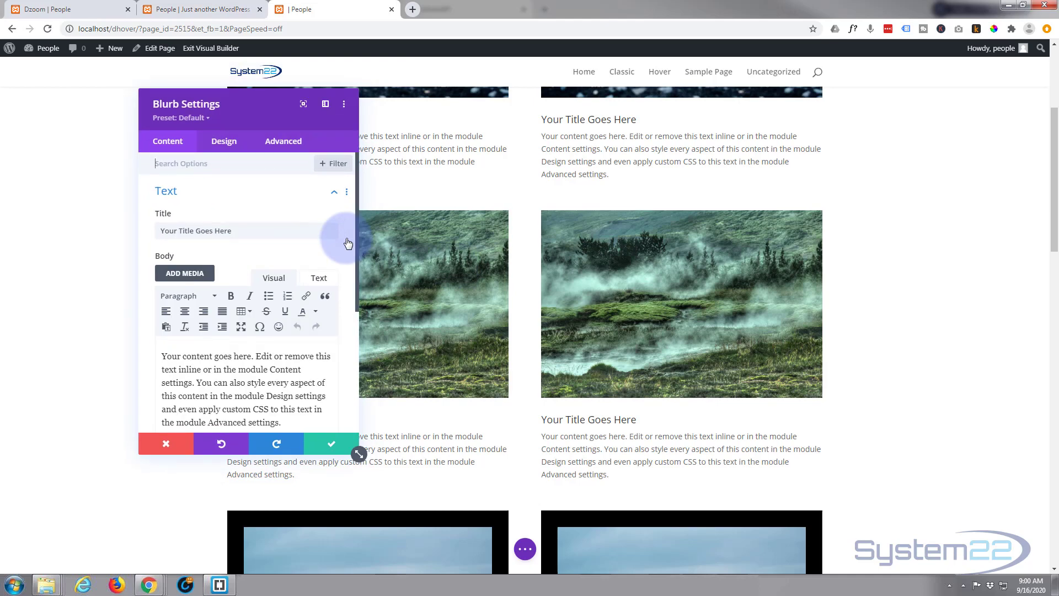
scroll(230, 242, "down", 2)
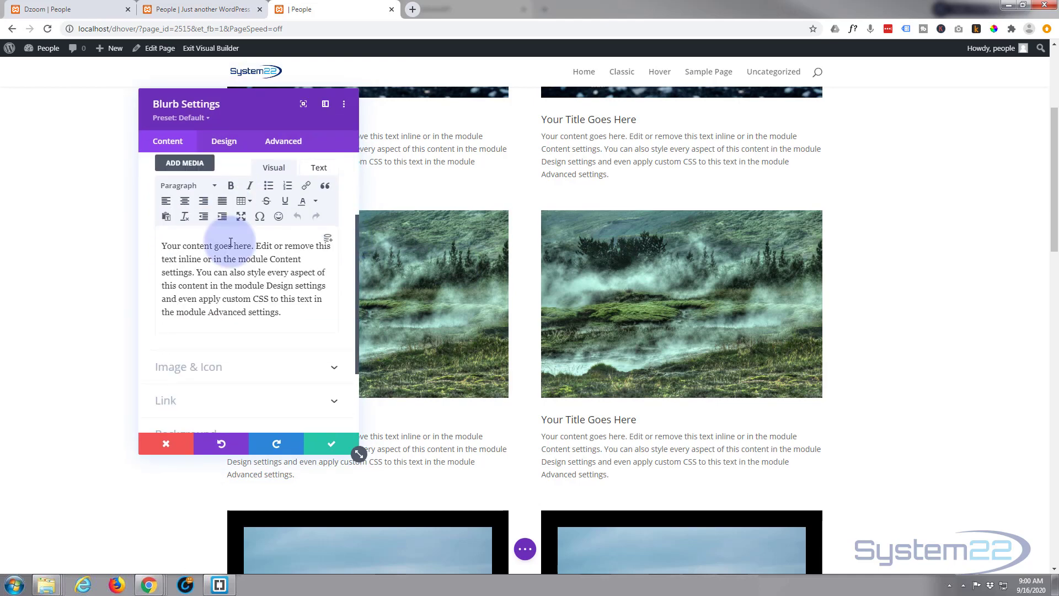
scroll(230, 243, "down", 2)
left_click(224, 331)
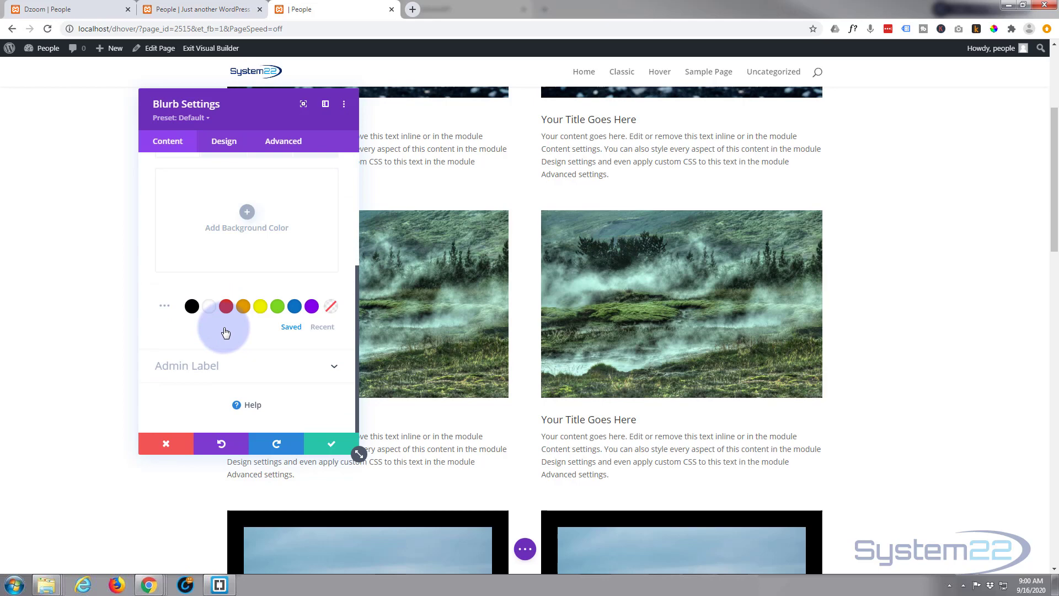
left_click(300, 359)
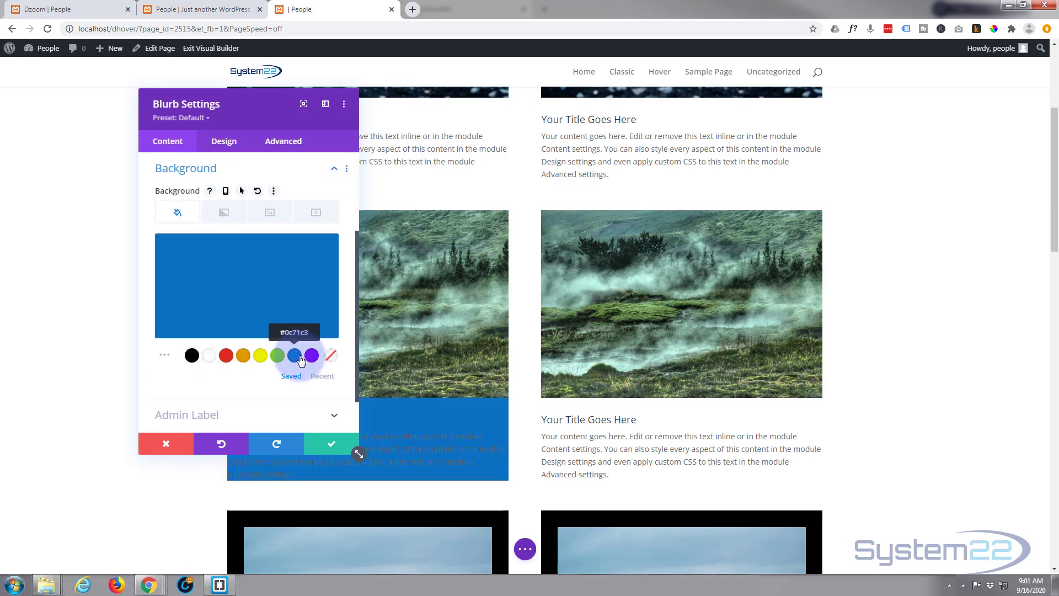
mouse_move(297, 335)
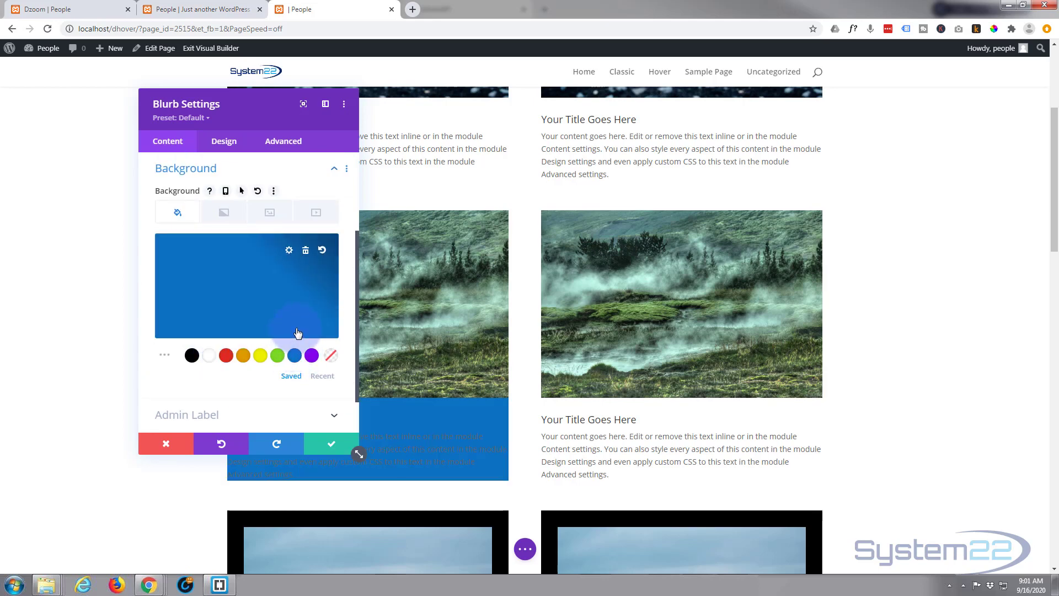
left_click_drag(301, 117, 797, 136)
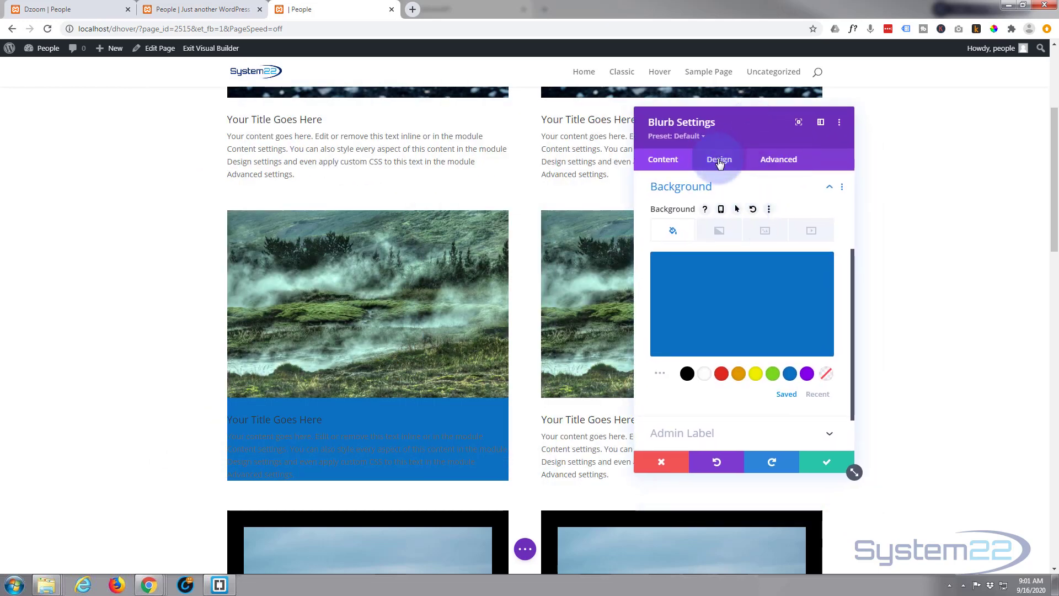
- Switch the left blue blurb's text colour to light
left_click(720, 161)
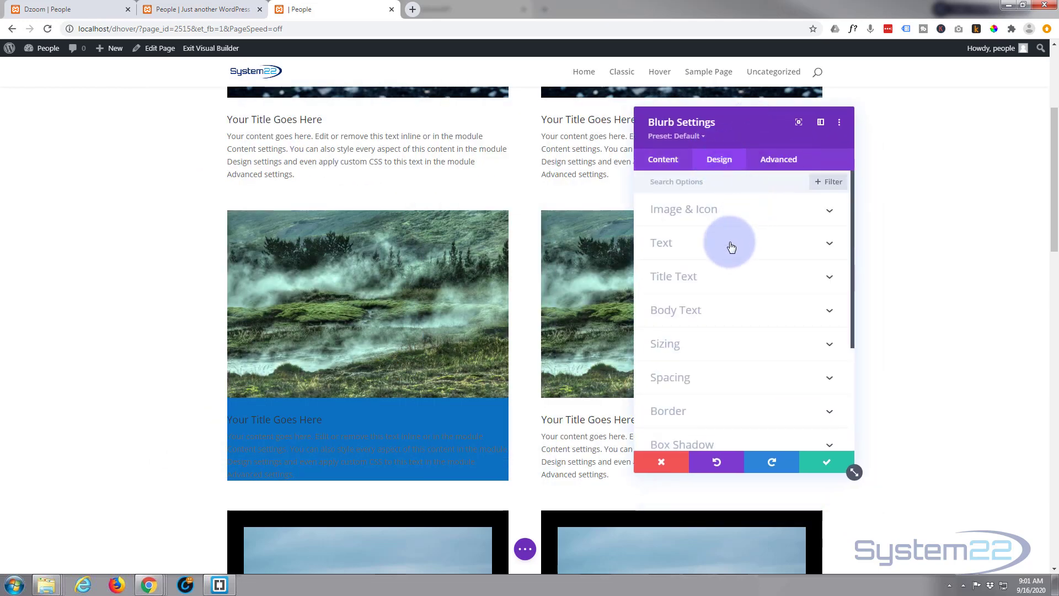
left_click(731, 244)
left_click(714, 268)
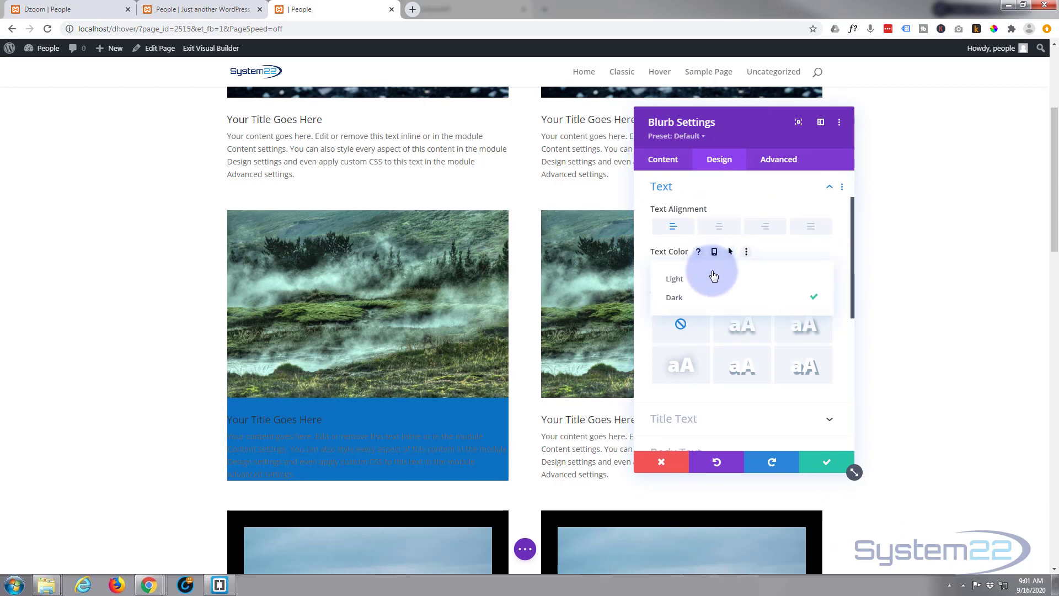
left_click(698, 280)
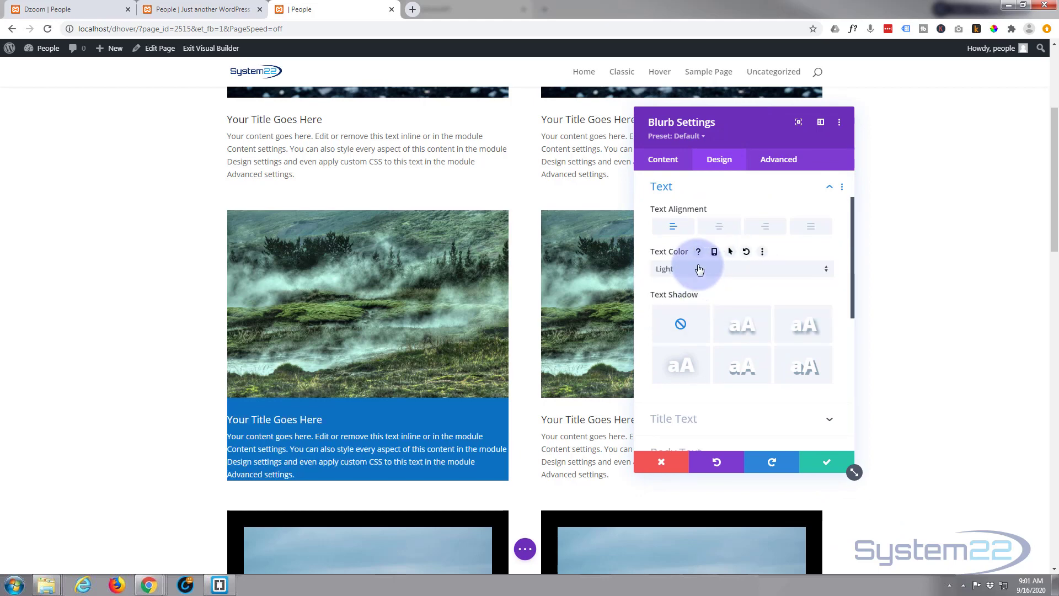
- Give the left blurb 30px padding, linking top/bottom and left/right
scroll(705, 256, "down", 2)
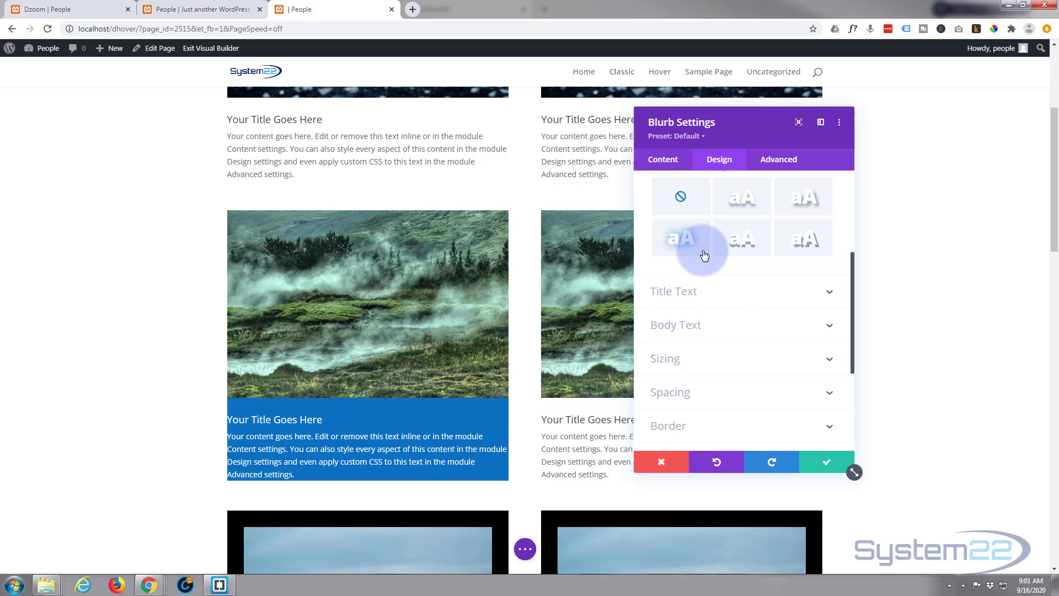
scroll(711, 286, "down", 5)
left_click(717, 308)
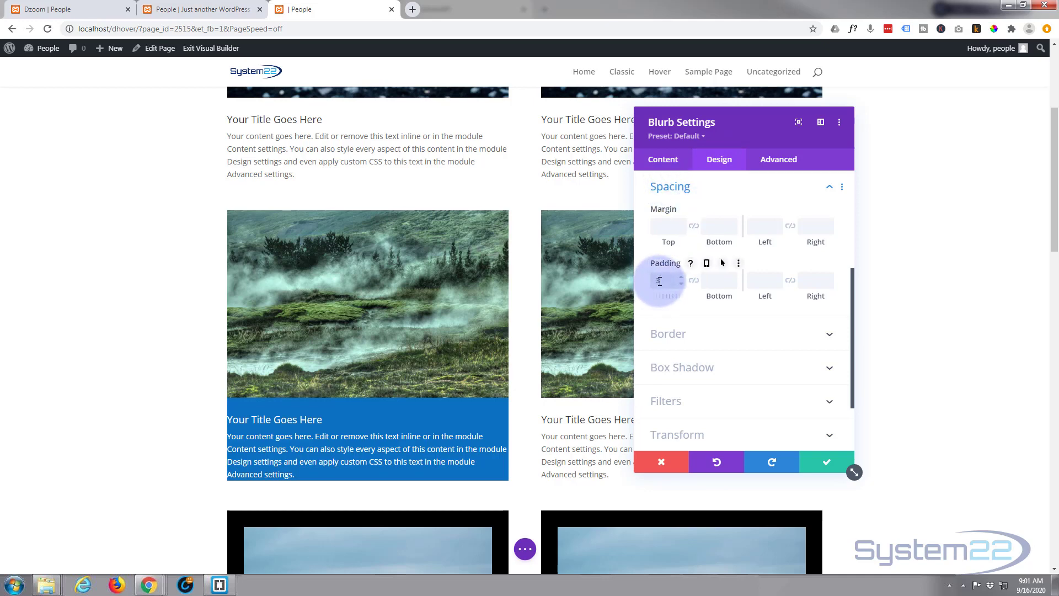
type("px")
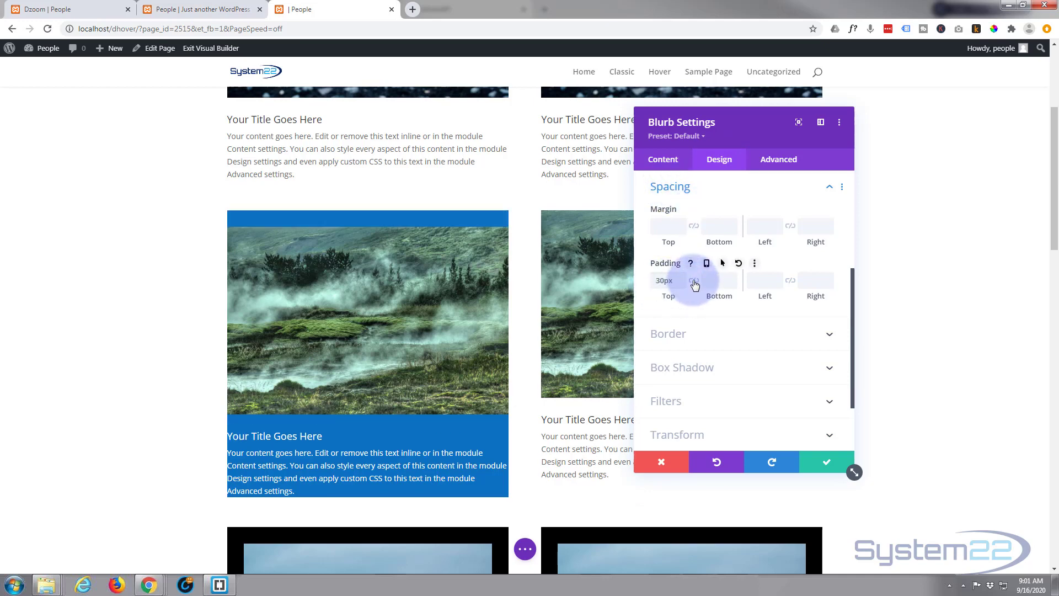
left_click(695, 282)
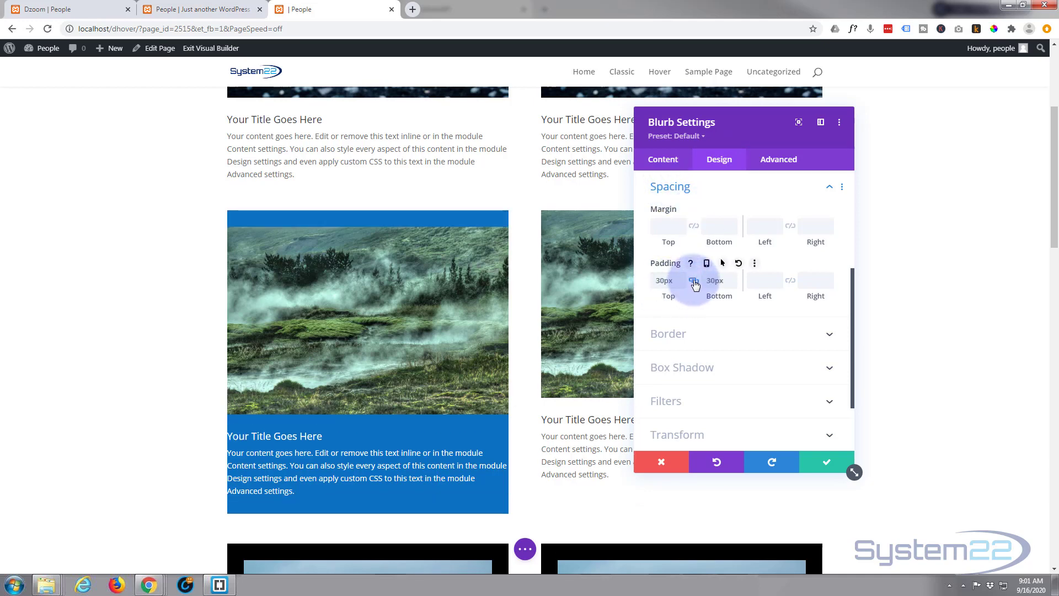
left_click(759, 279)
type("30px")
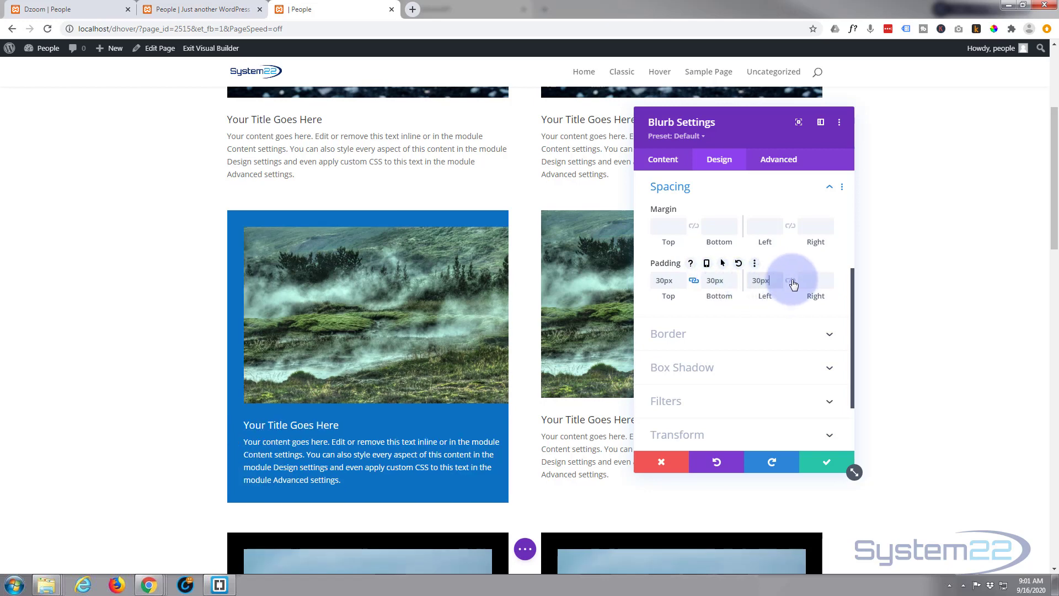
left_click(791, 281)
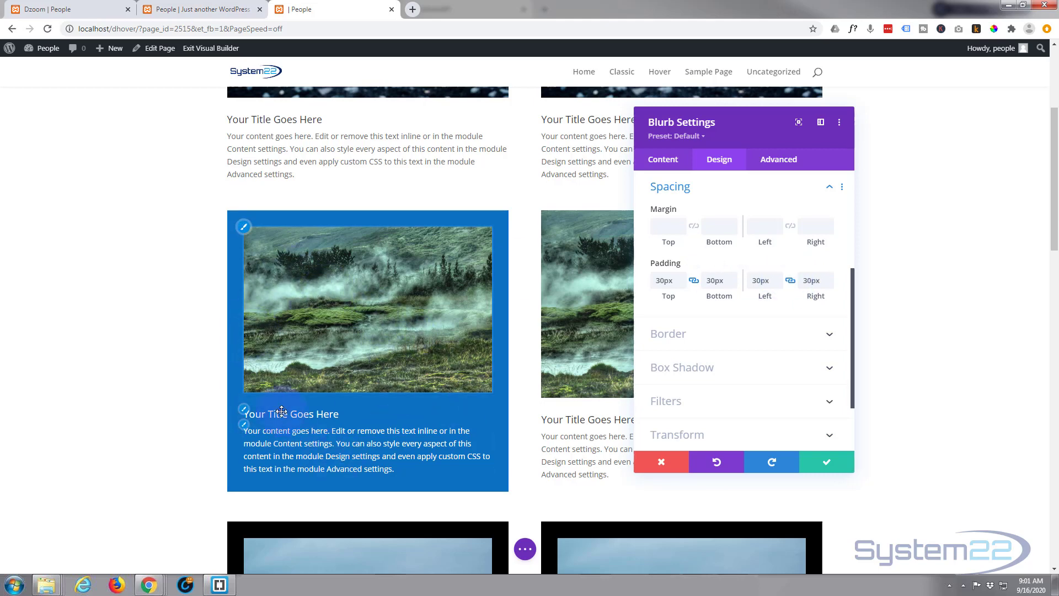
- Save the blurb, then pad the right-column image 30px on top, left and right
left_click(823, 464)
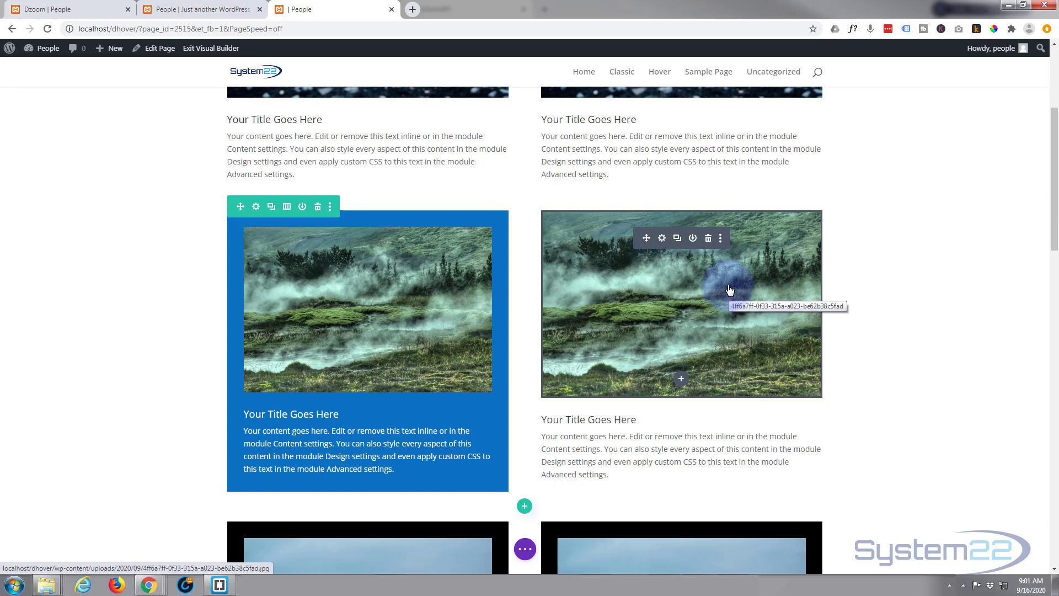
left_click(662, 239)
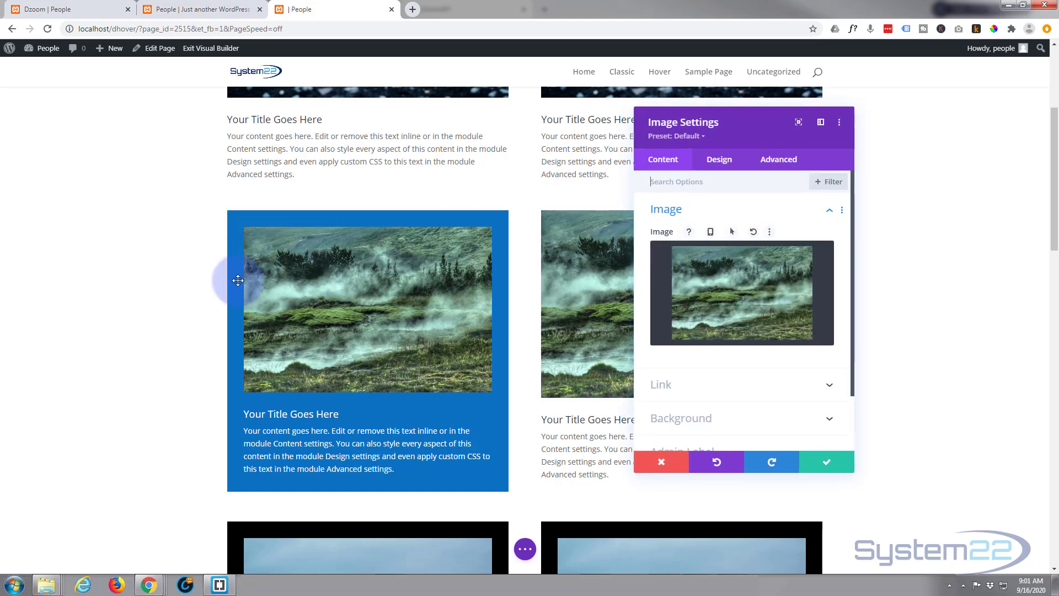
left_click(720, 160)
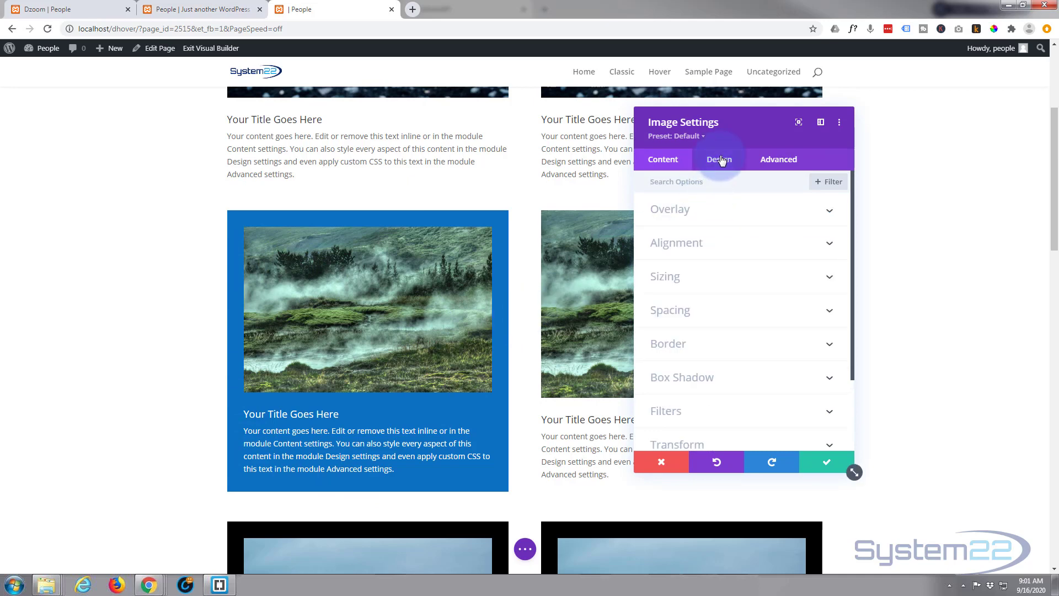
left_click(742, 309)
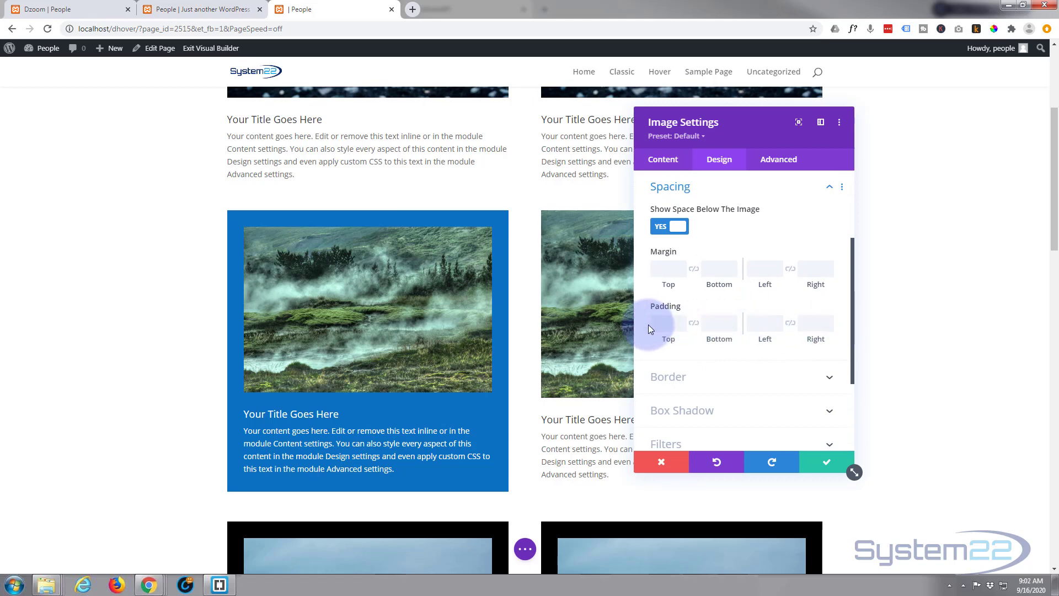
left_click(672, 326)
left_click(720, 328)
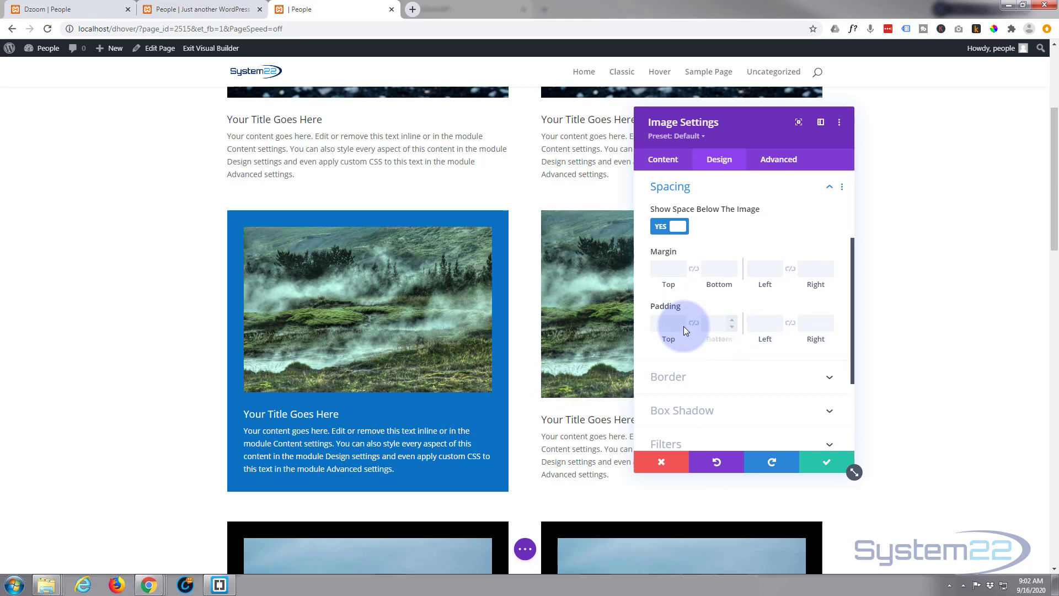
left_click(664, 328)
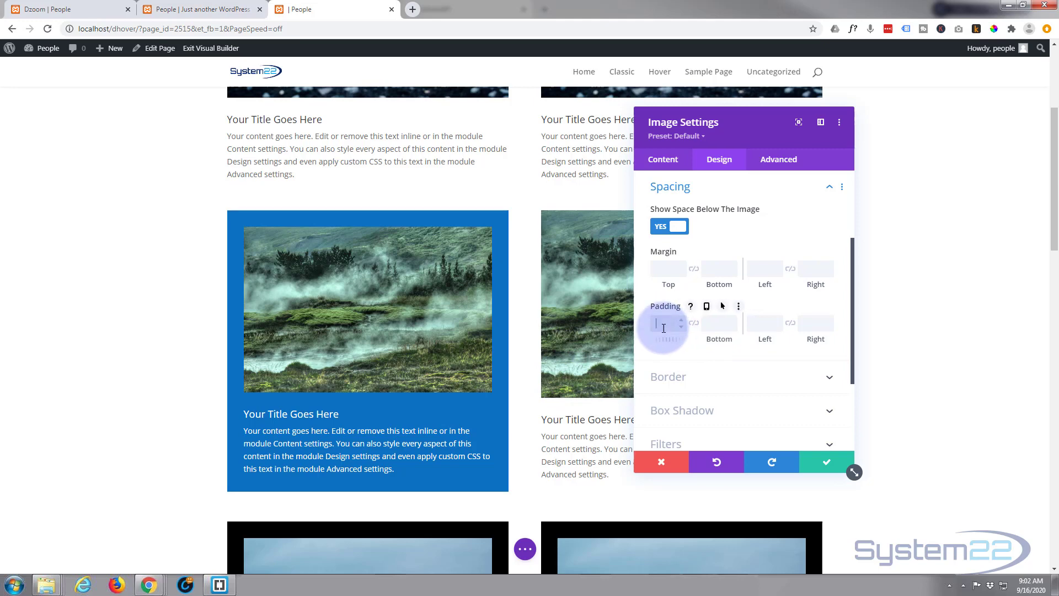
type("30px")
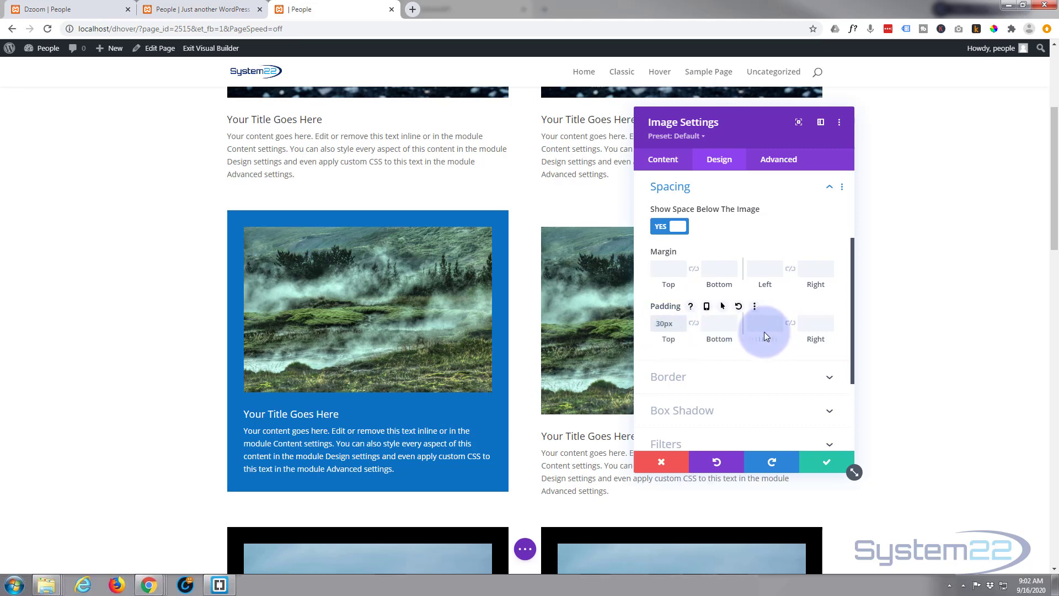
left_click(762, 326)
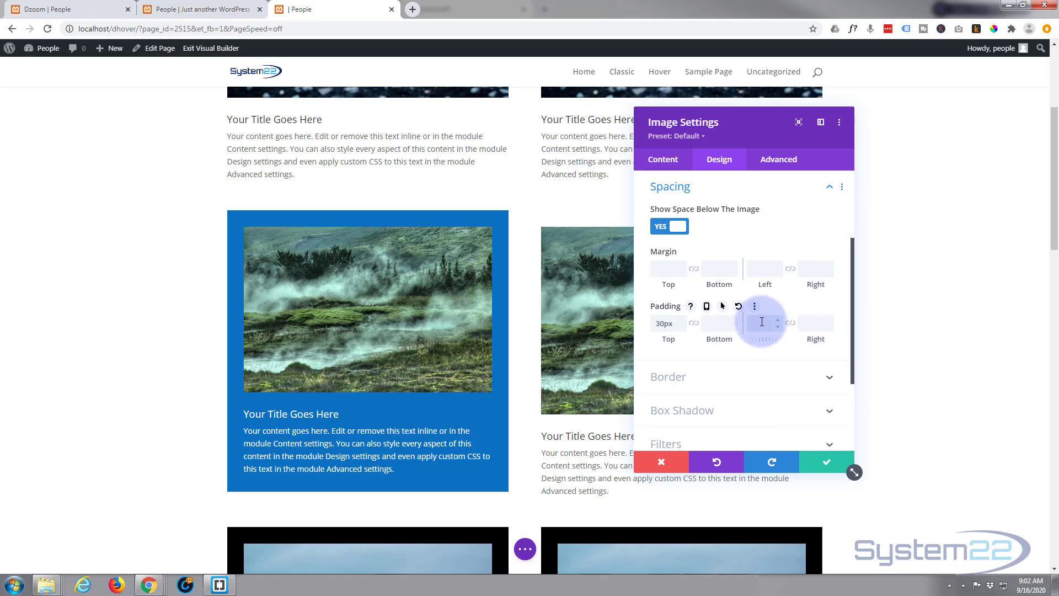
left_click(790, 325)
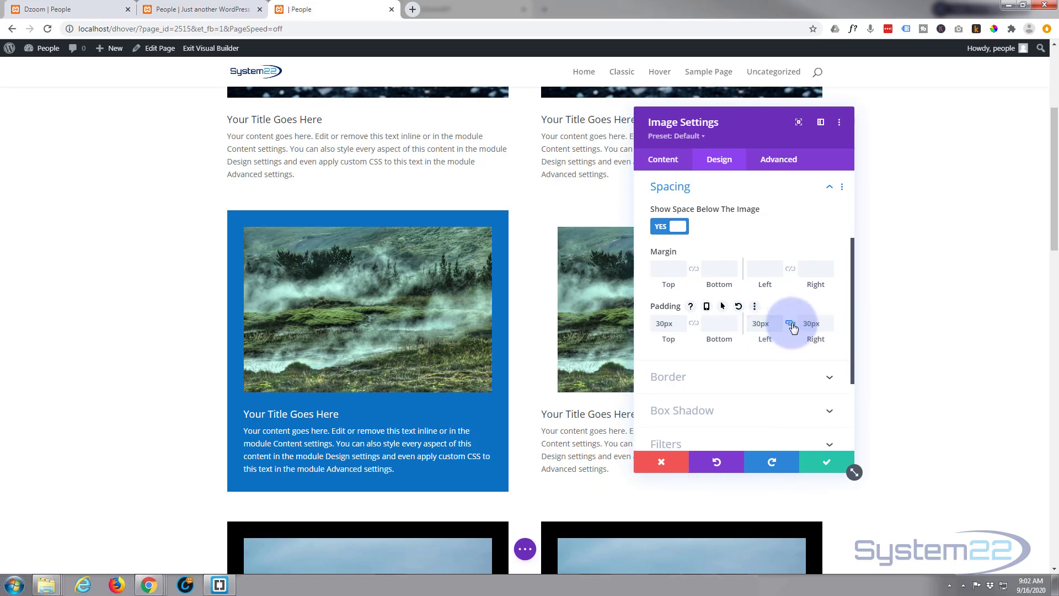
left_click(763, 249)
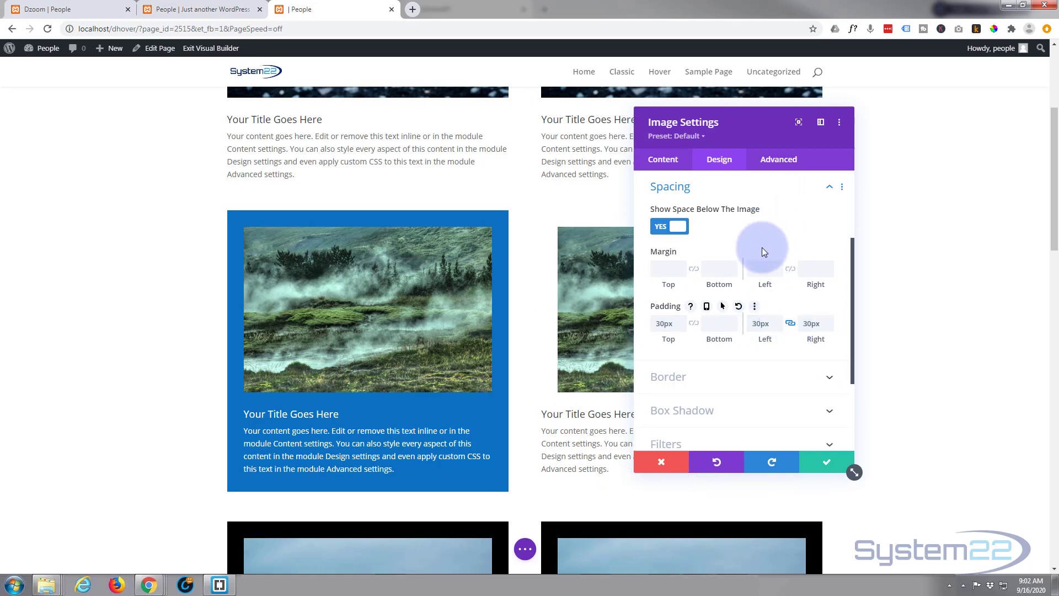
left_click(826, 463)
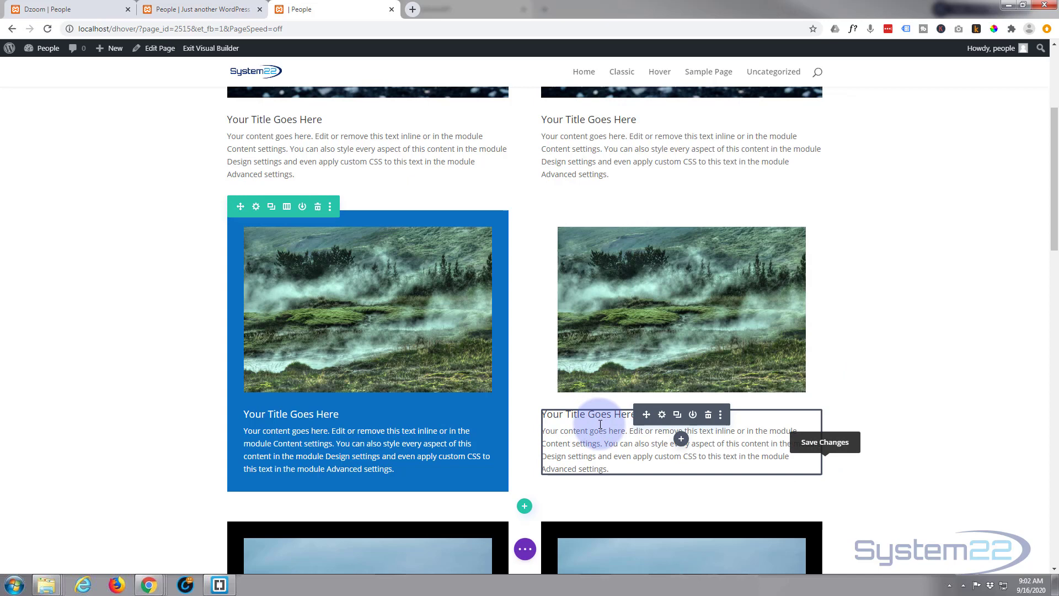
- Pad the right-column text blurb 30px on the bottom, with linked 30px left and right
left_click(662, 415)
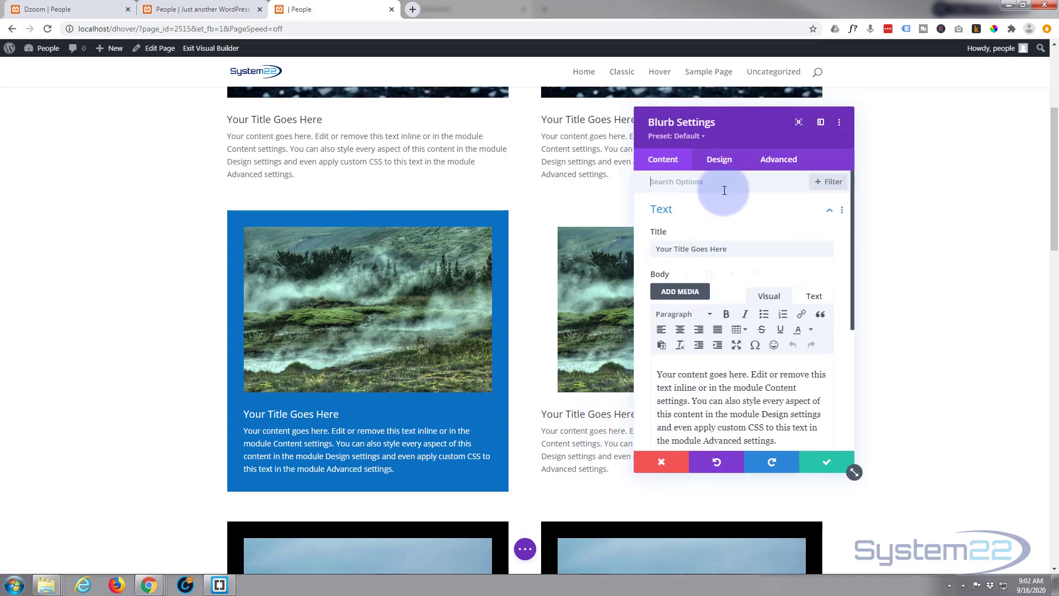
left_click(725, 160)
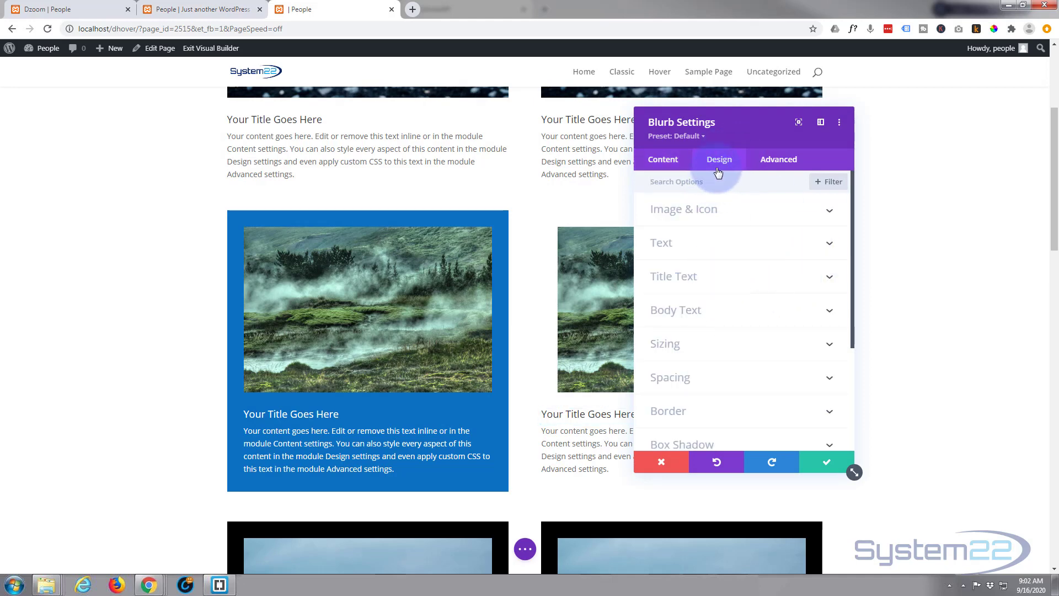
left_click(721, 382)
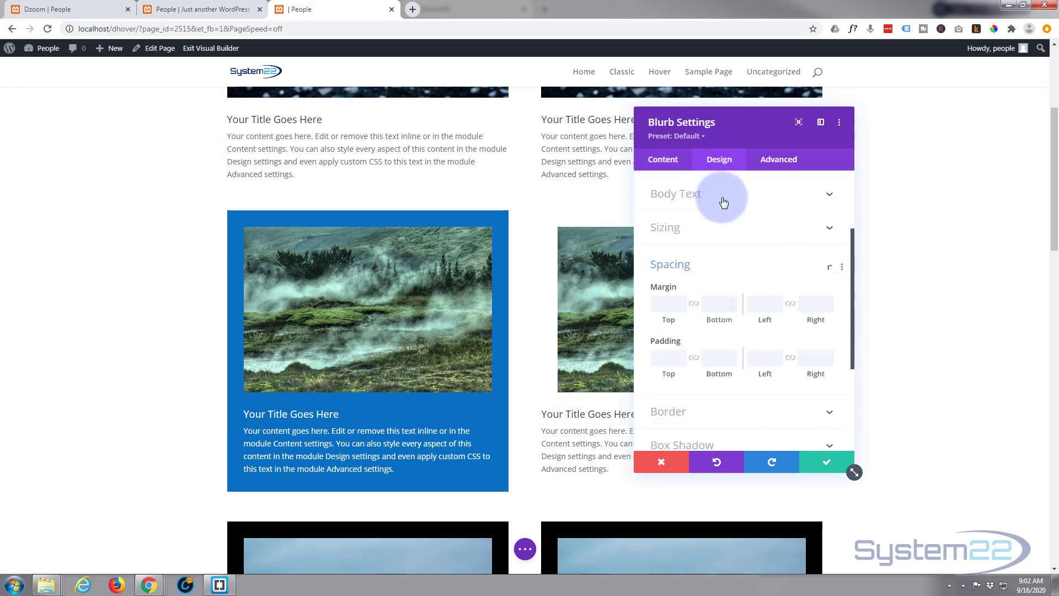
left_click_drag(768, 128, 404, 137)
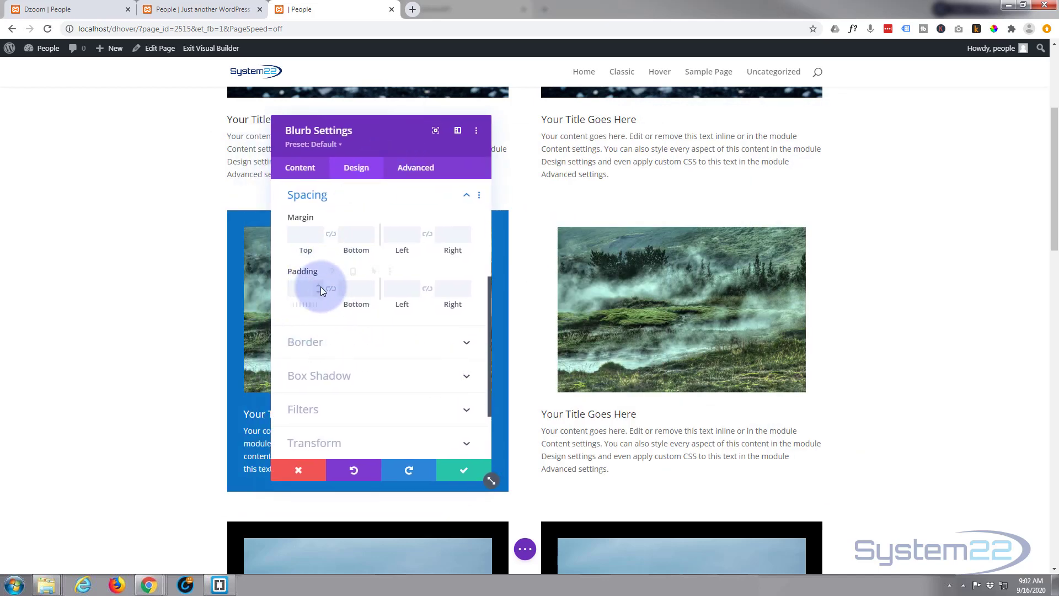
left_click(353, 288)
type("3")
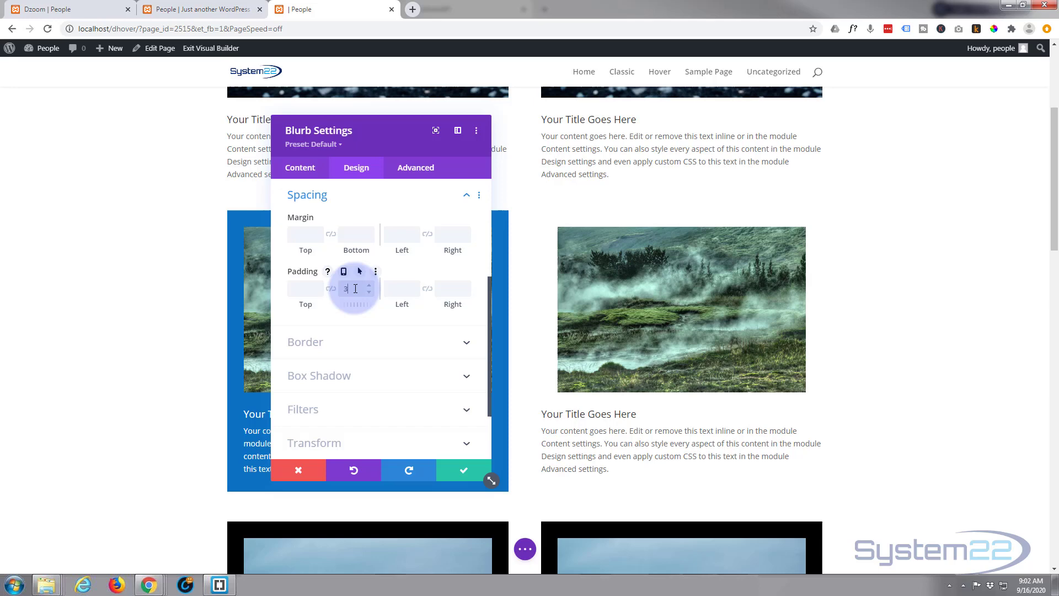
type("0")
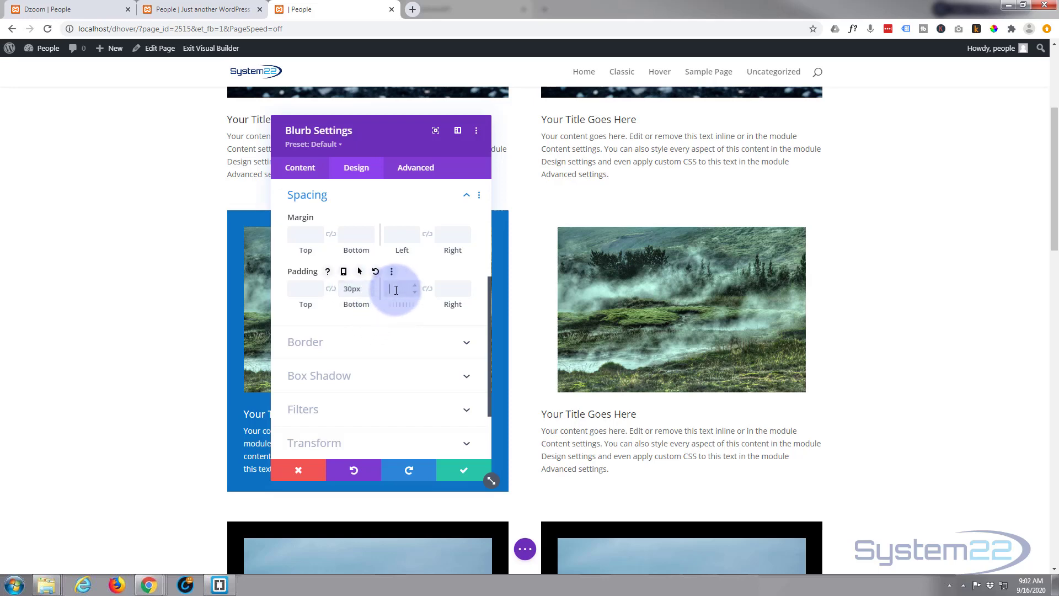
type("px")
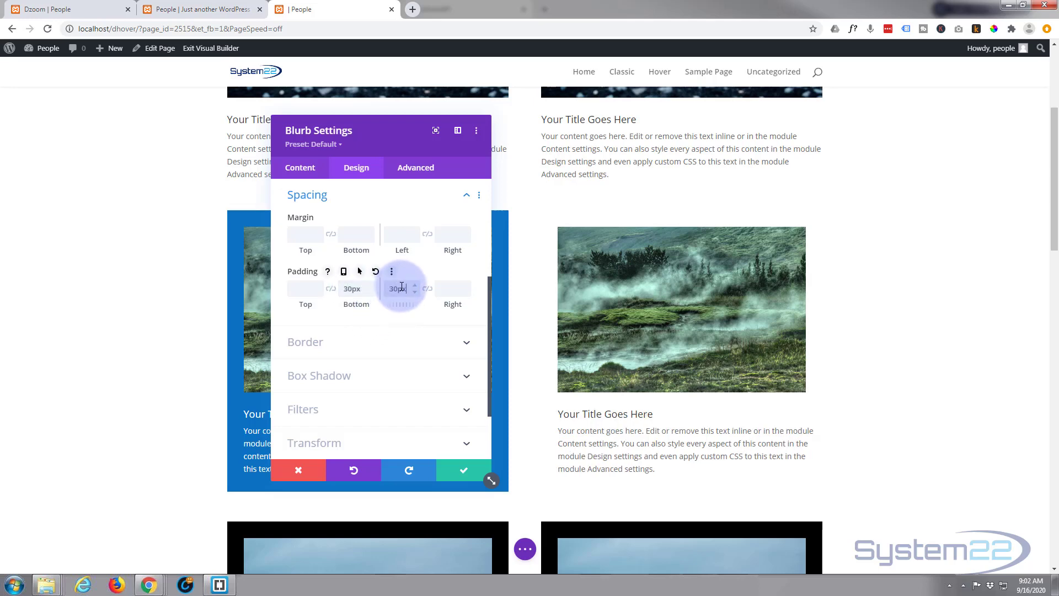
left_click(427, 289)
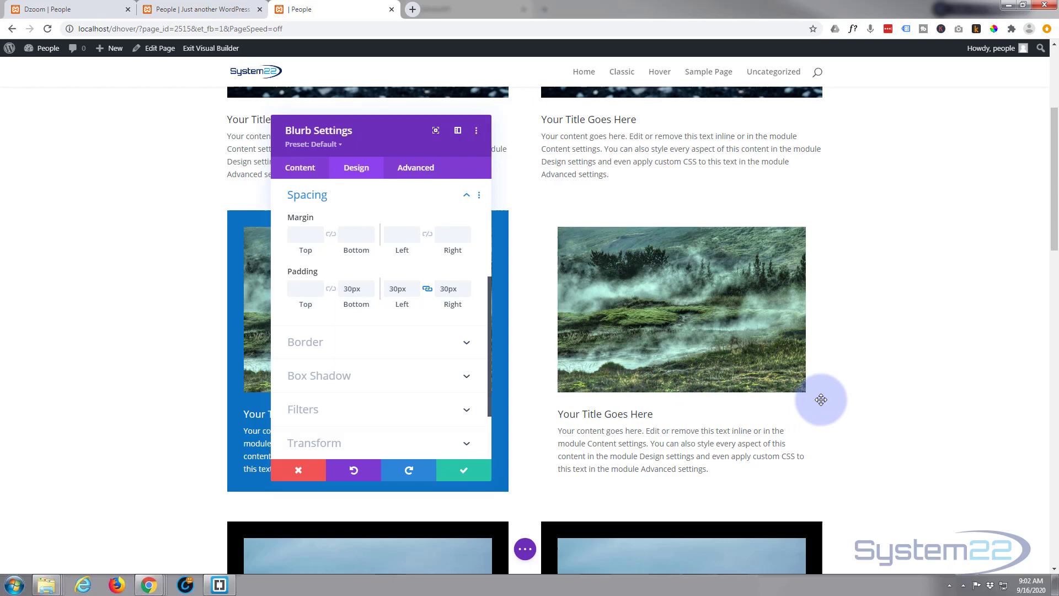
- Save the text blurb, then give the row's second column a blue #0c71c3 background
left_click(469, 471)
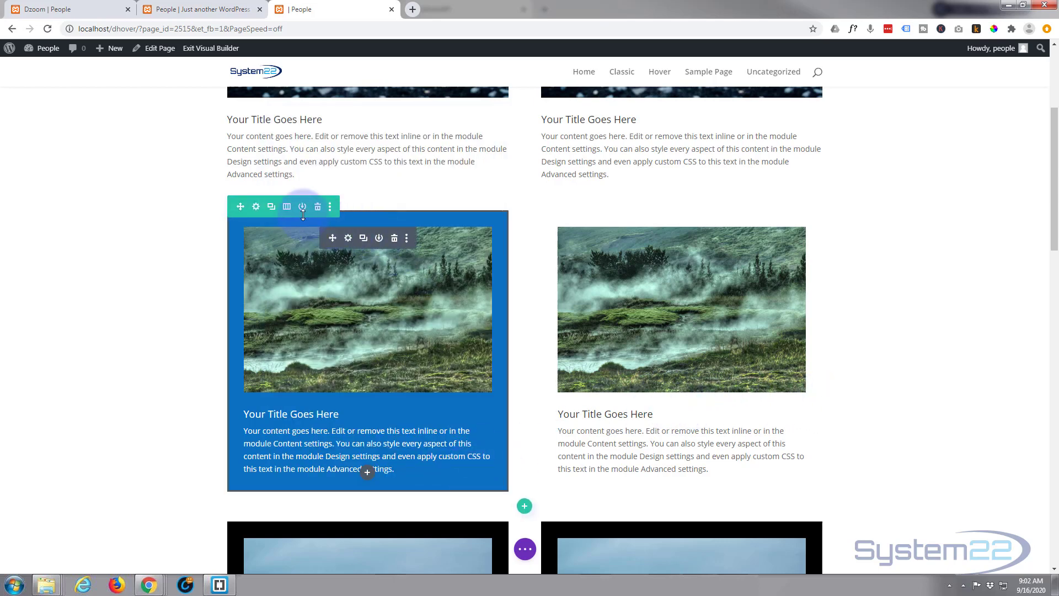
mouse_move(250, 213)
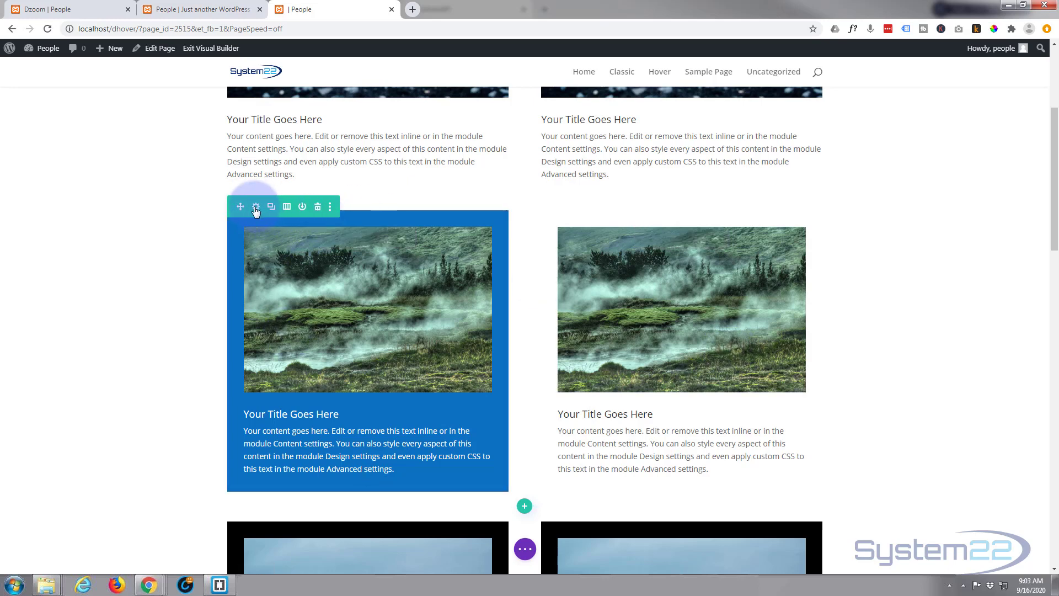
left_click(256, 208)
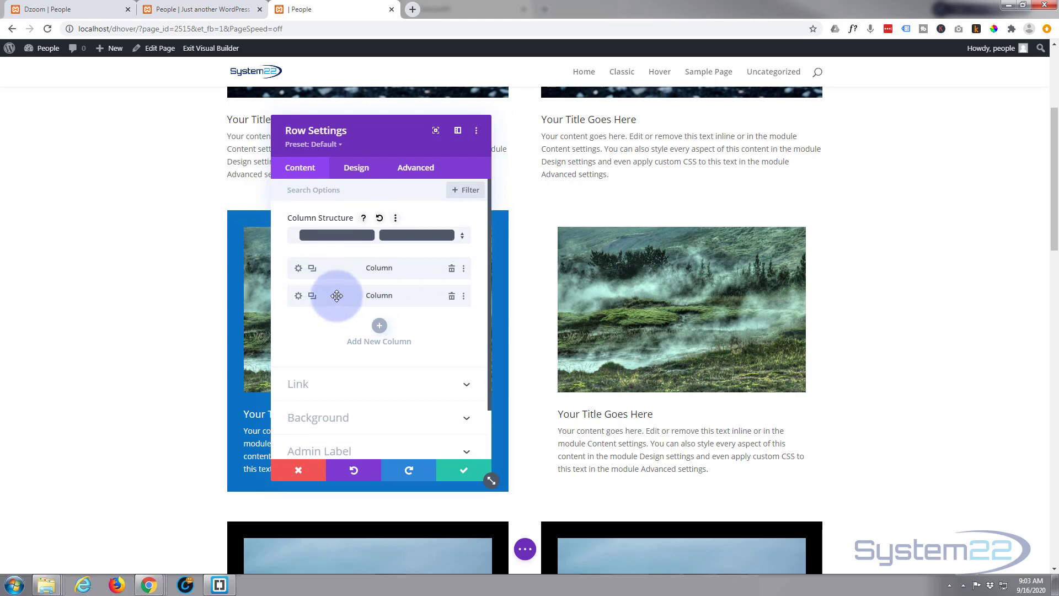
left_click(298, 296)
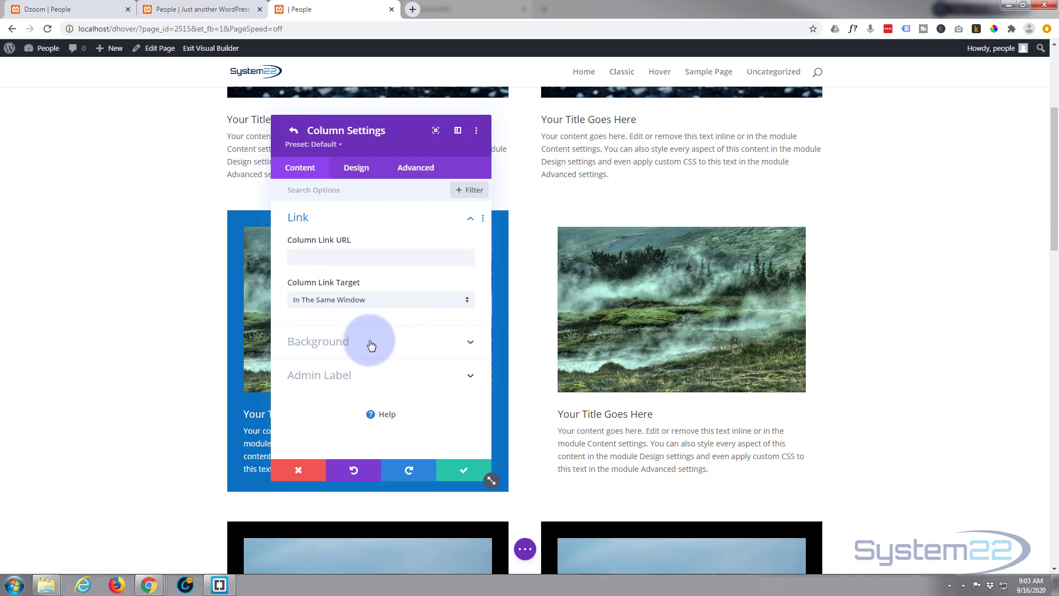
left_click(397, 343)
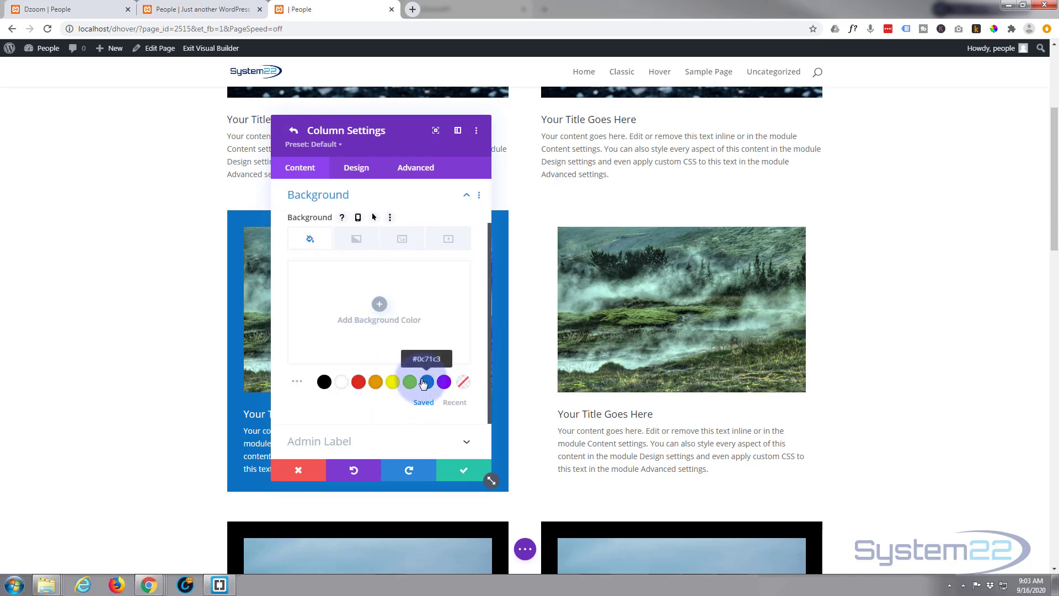
left_click(425, 382)
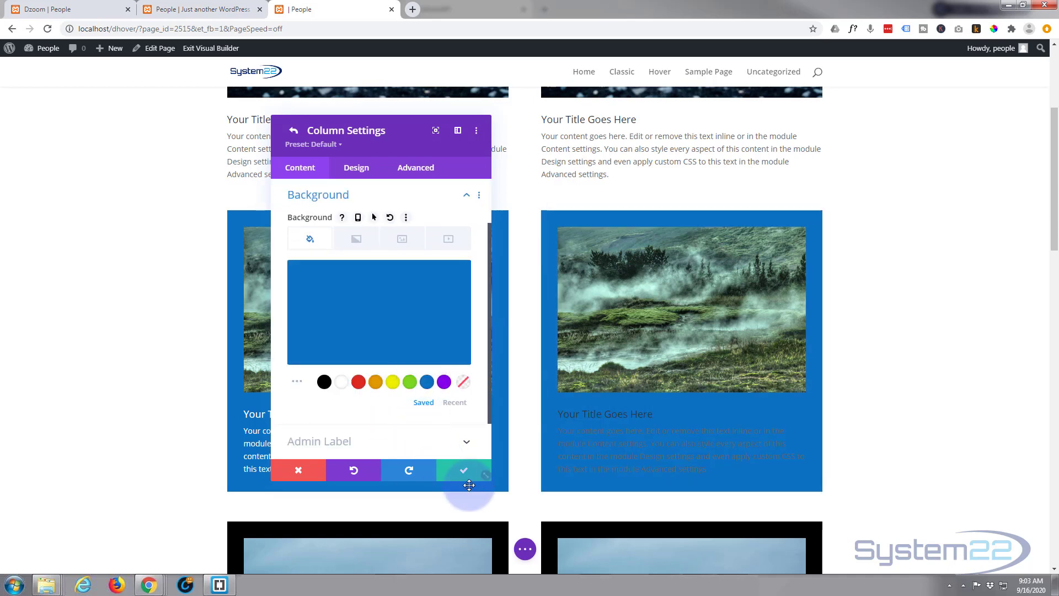
left_click(464, 475)
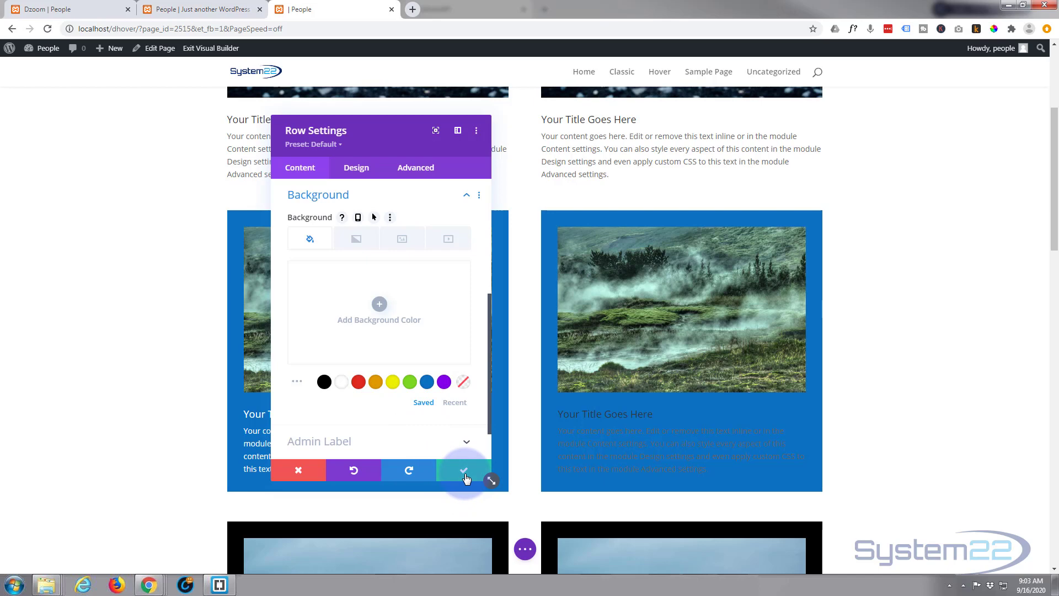
- Save the row settings, then set the right blurb's Design > Text color to Light and save
left_click(464, 475)
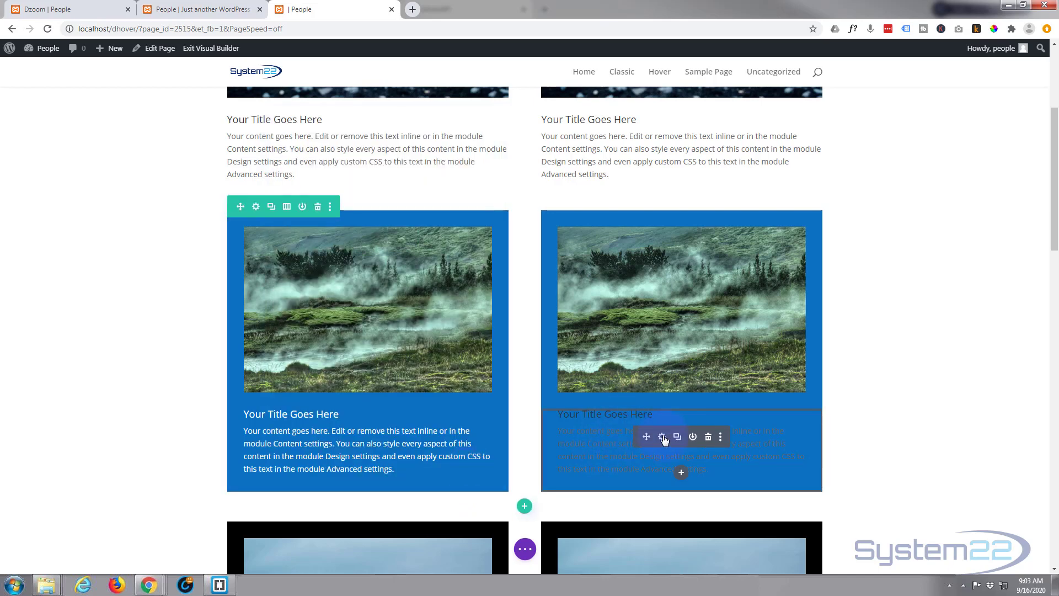
left_click(662, 436)
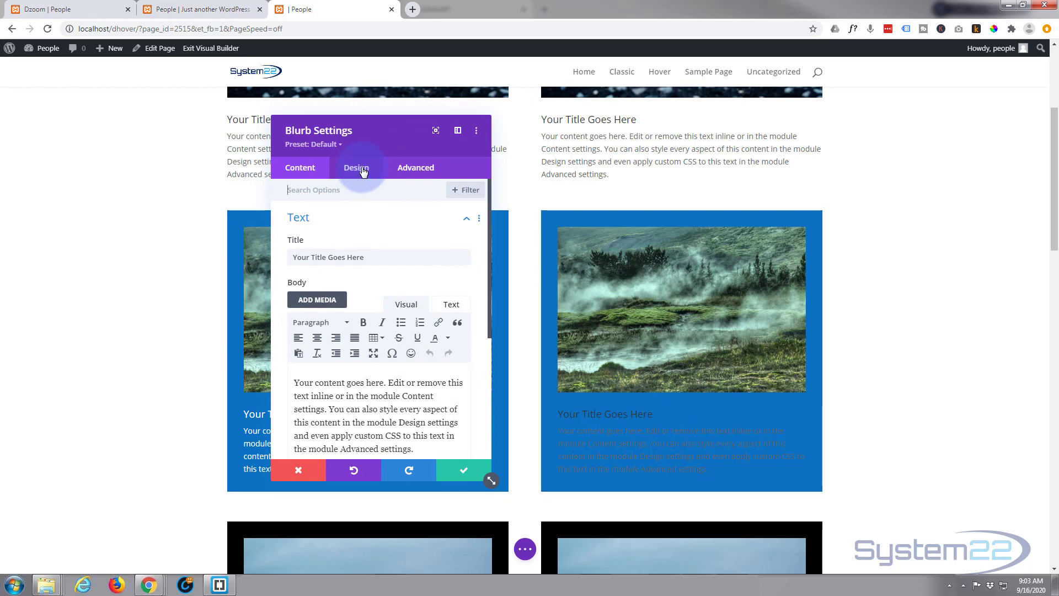
left_click(363, 170)
left_click(358, 248)
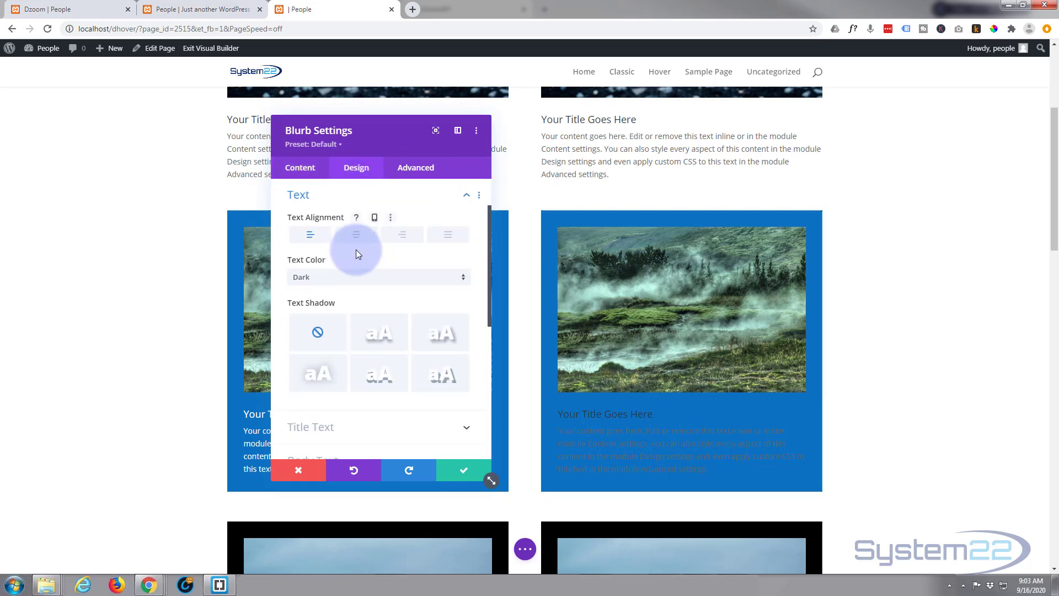
left_click(334, 284)
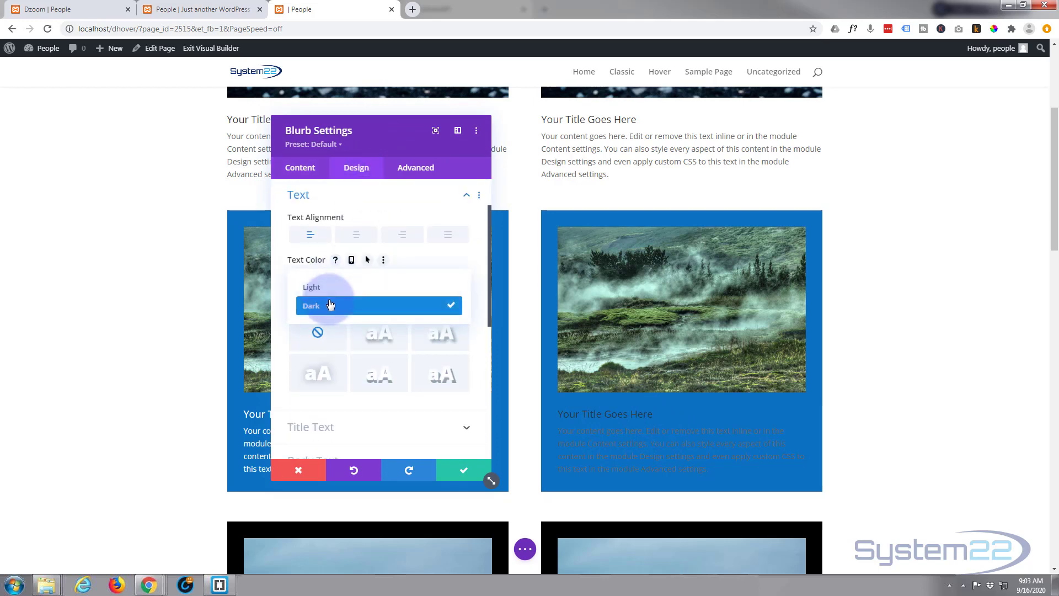
left_click(329, 291)
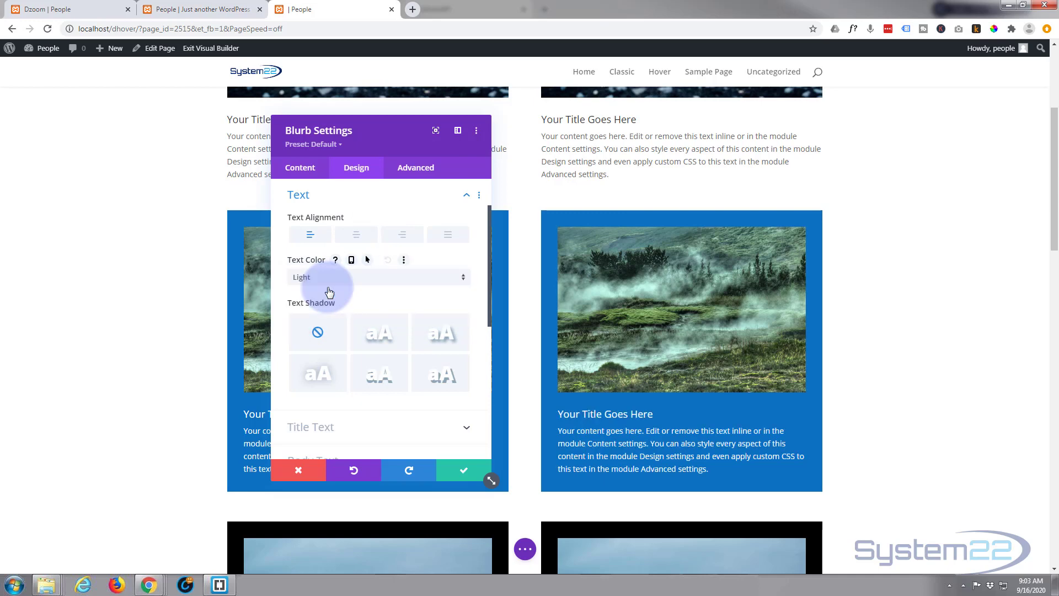
left_click(337, 191)
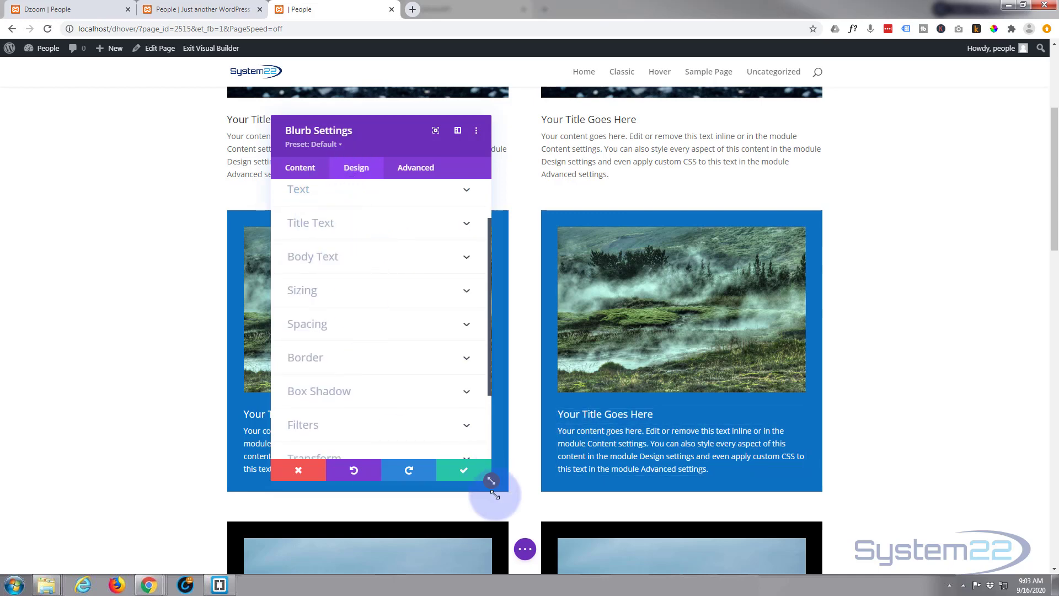
left_click(467, 477)
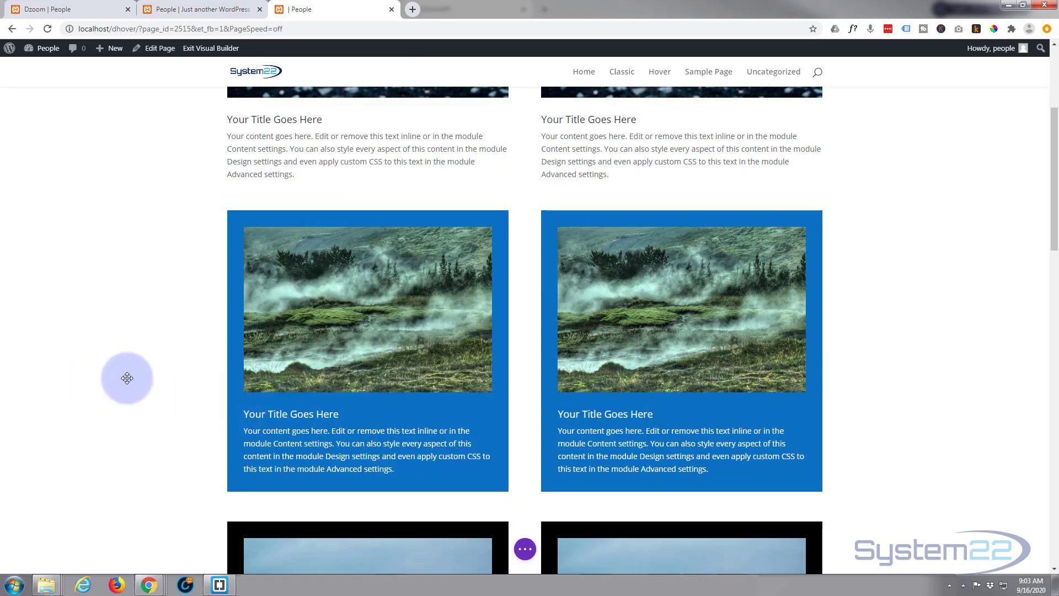
- Preview the two blue blurbs at tablet width
scroll(133, 378, "up", 3)
scroll(134, 376, "up", 1)
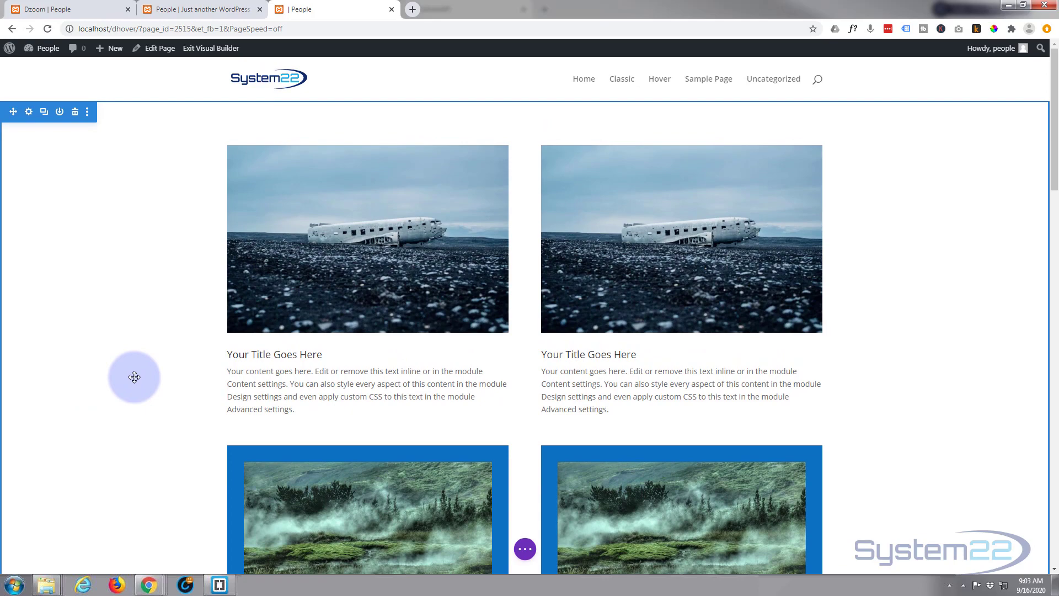
scroll(134, 377, "down", 2)
scroll(134, 377, "down", 3)
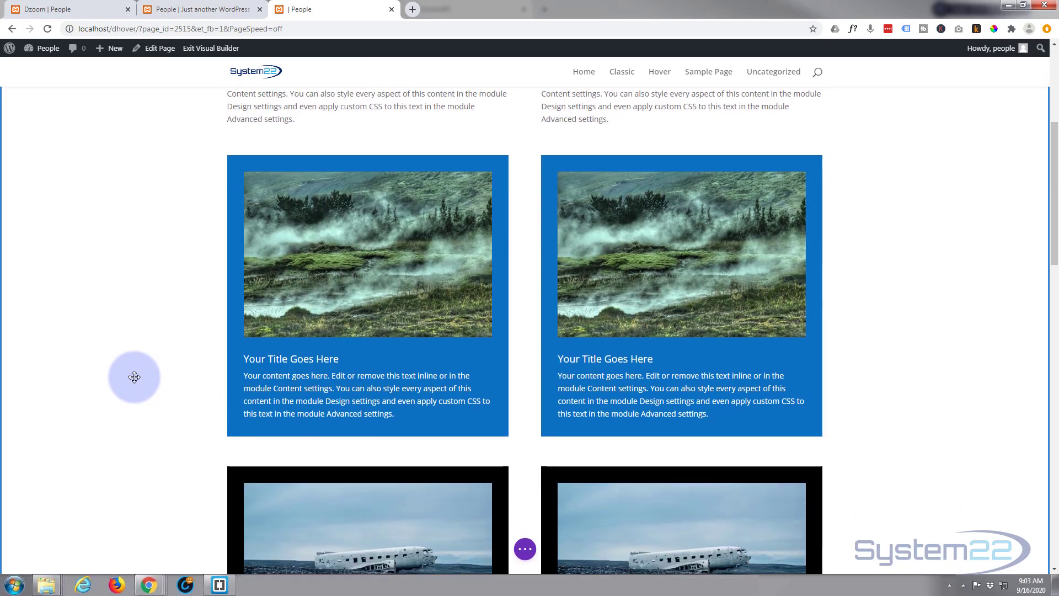
left_click(526, 550)
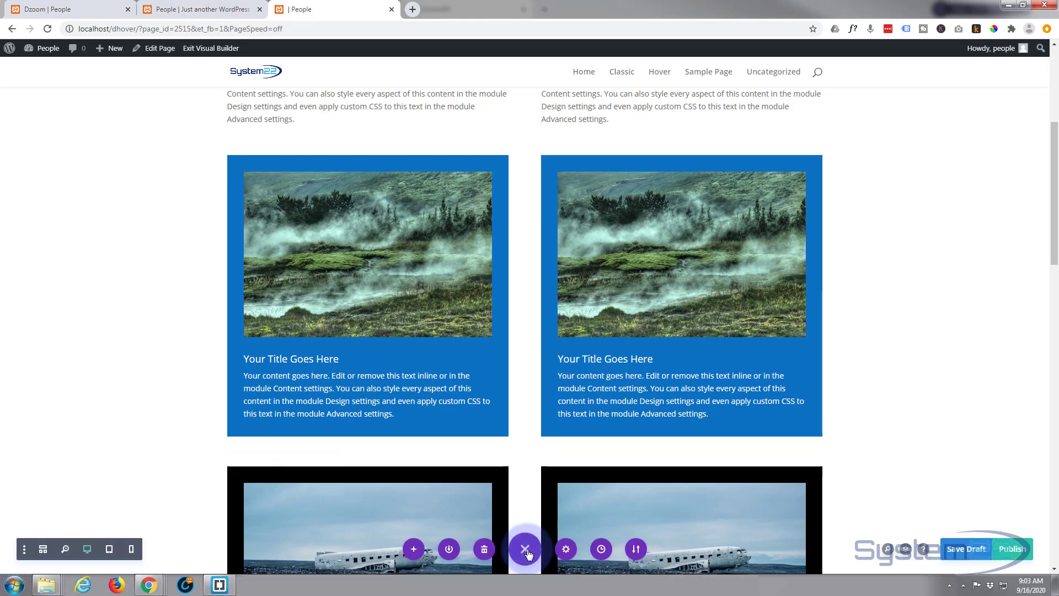
left_click(110, 549)
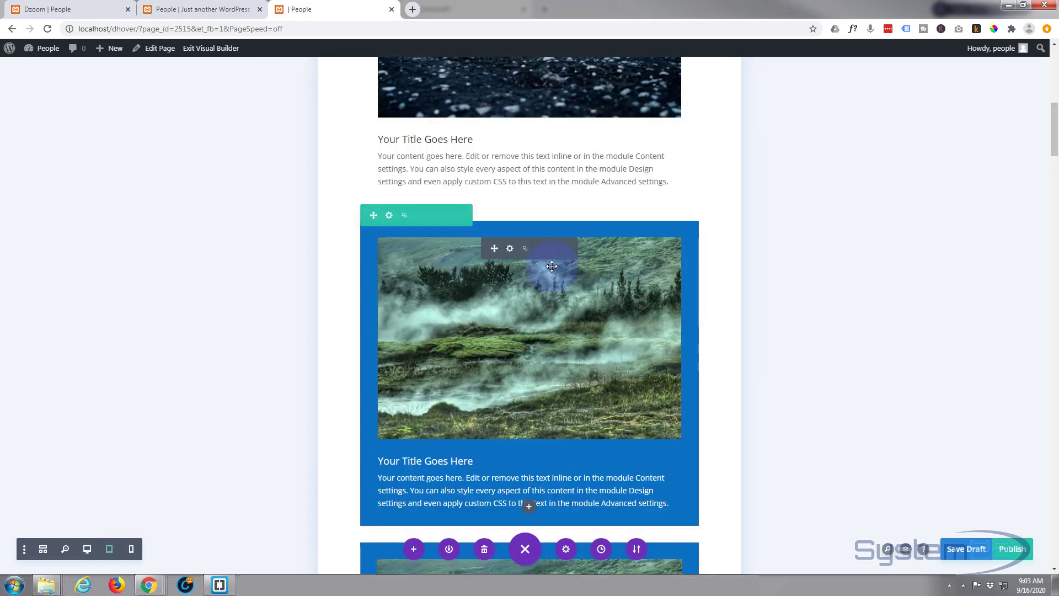
scroll(510, 336, "down", 7)
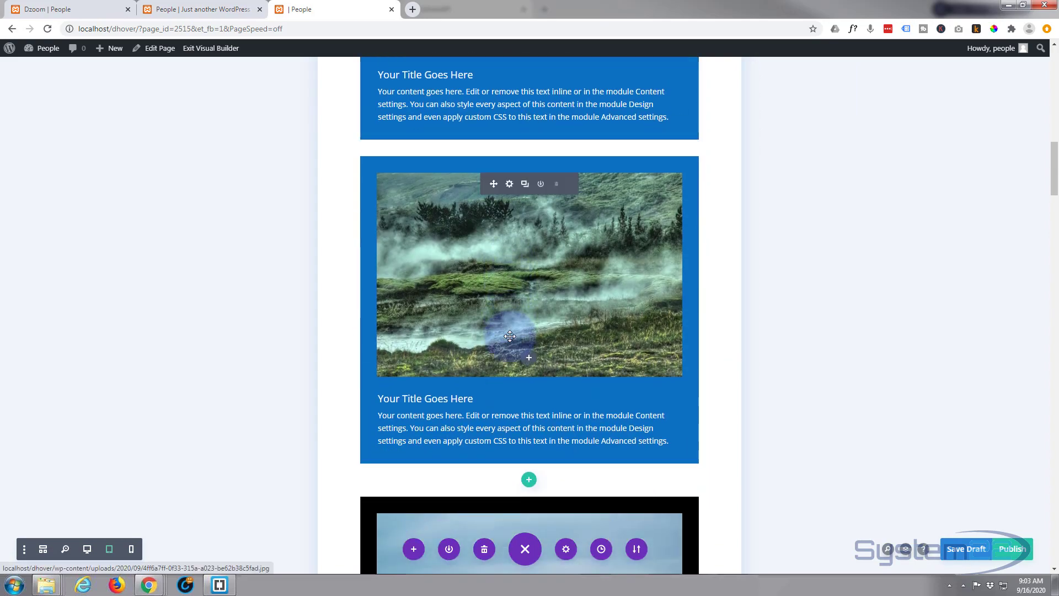
- Check the layout at phone width, return to desktop view, and save the page as a draft
left_click(130, 549)
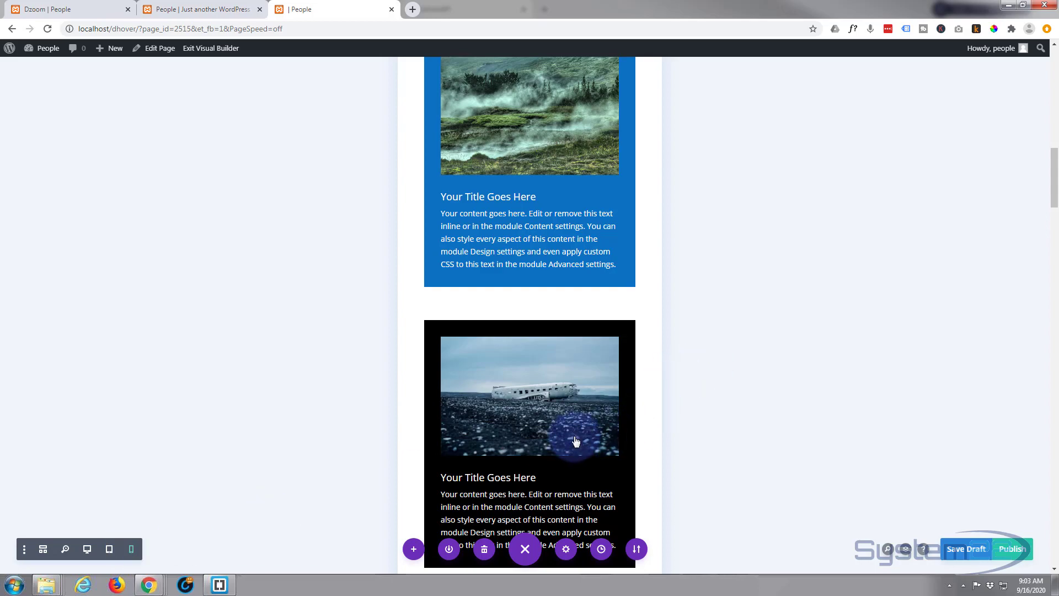
scroll(574, 432, "up", 10)
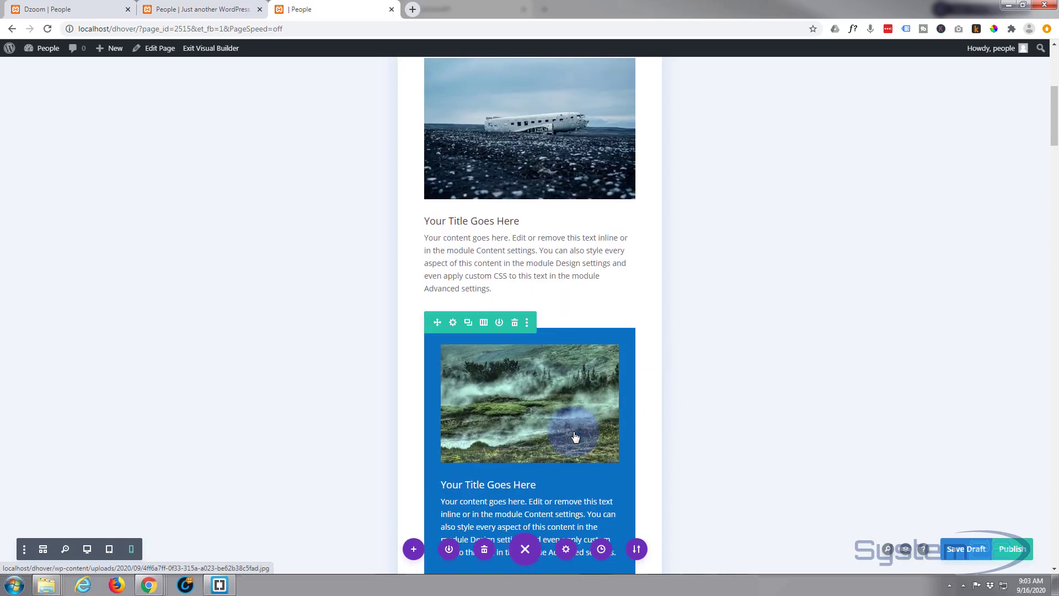
scroll(575, 432, "up", 3)
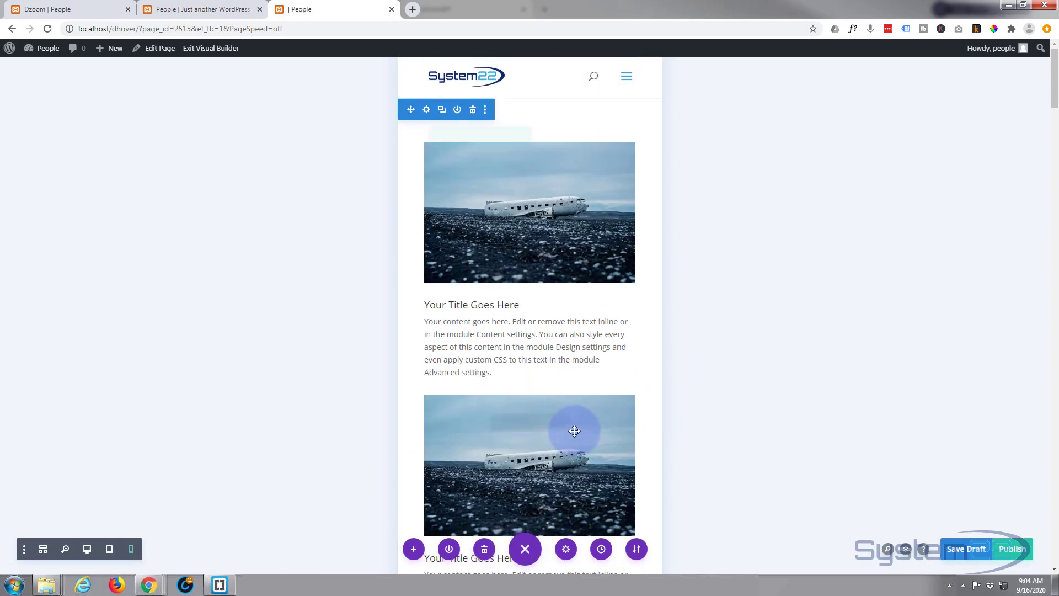
scroll(572, 428, "down", 7)
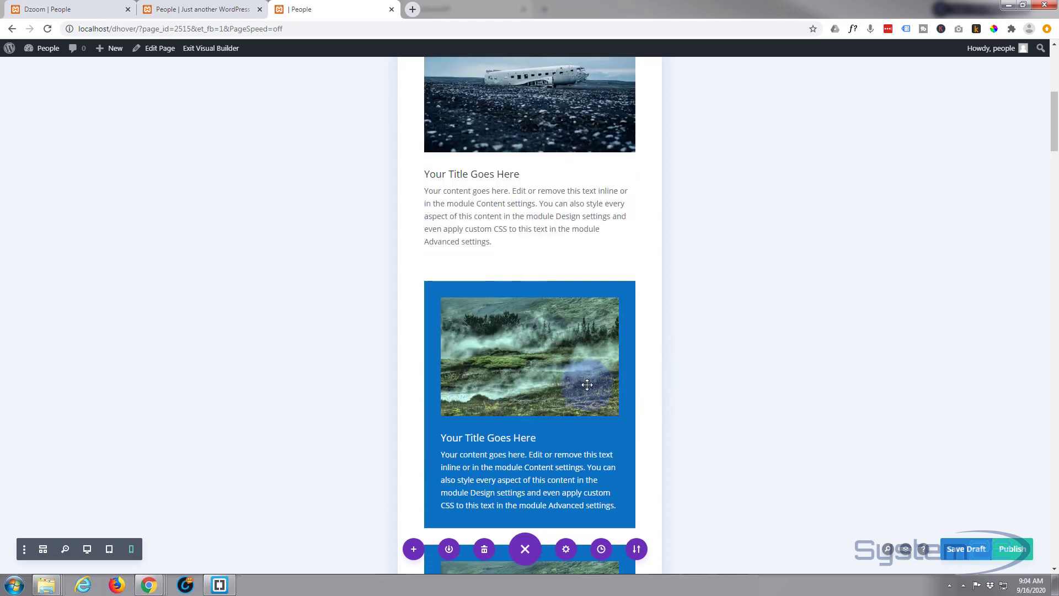
scroll(275, 435, "down", 2)
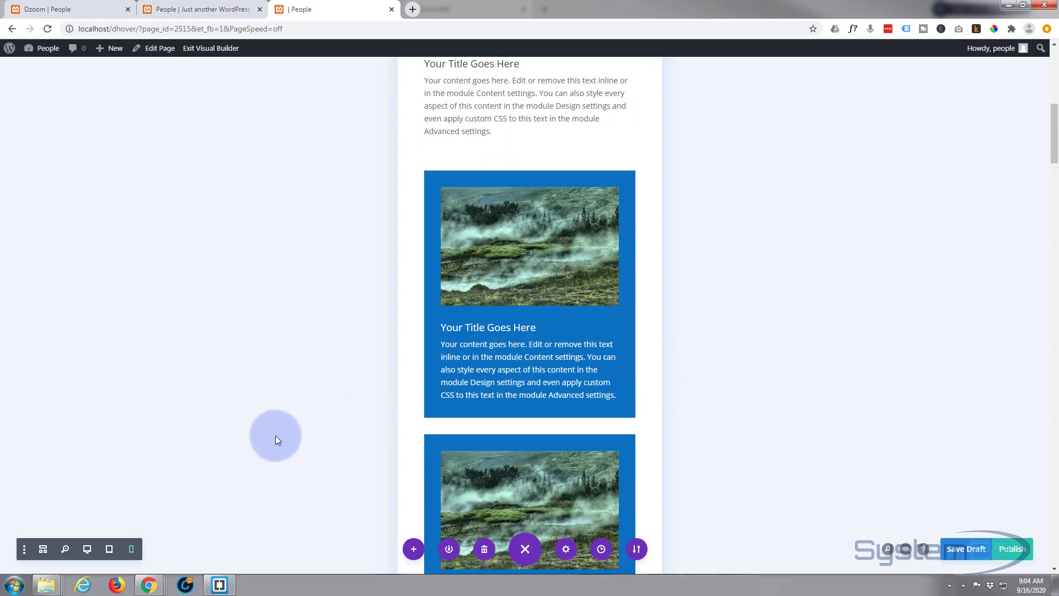
scroll(276, 436, "down", 2)
scroll(276, 435, "down", 1)
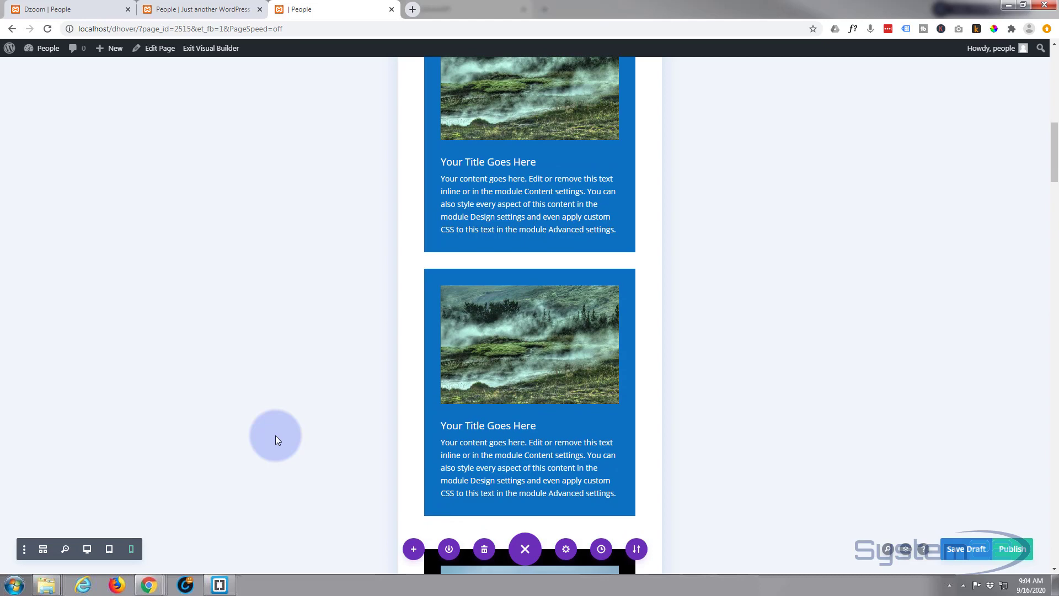
left_click(87, 549)
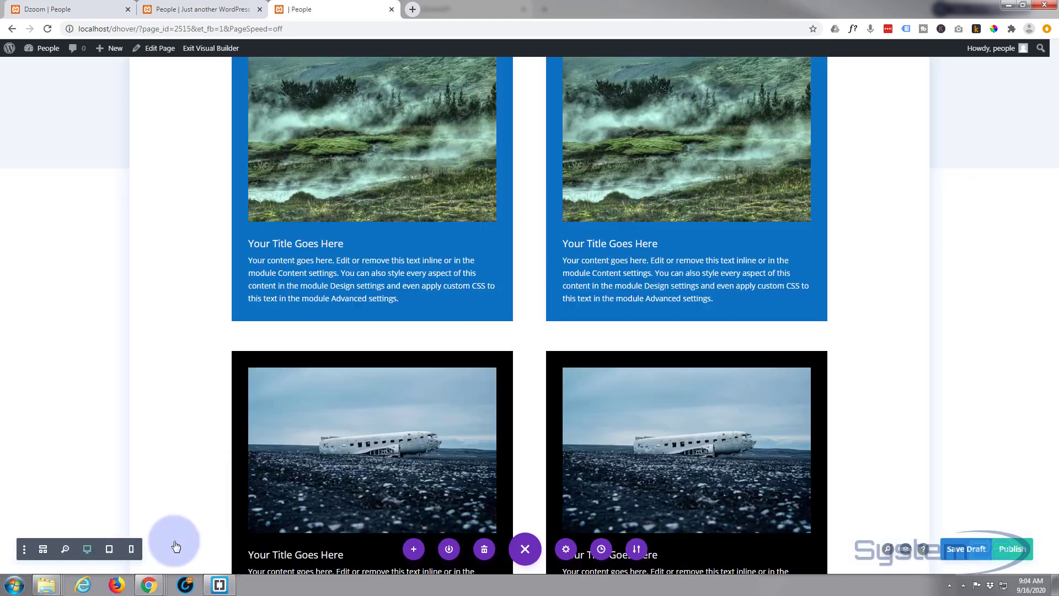
left_click(968, 551)
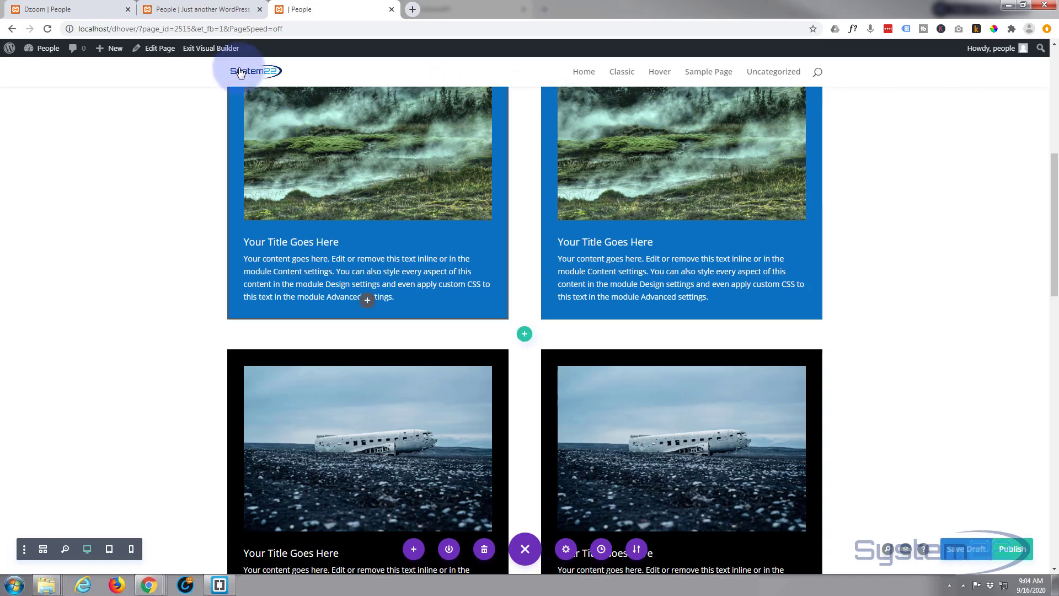
- Exit the Visual Builder, open the right card's image lightbox on the live page, then close it
left_click(211, 48)
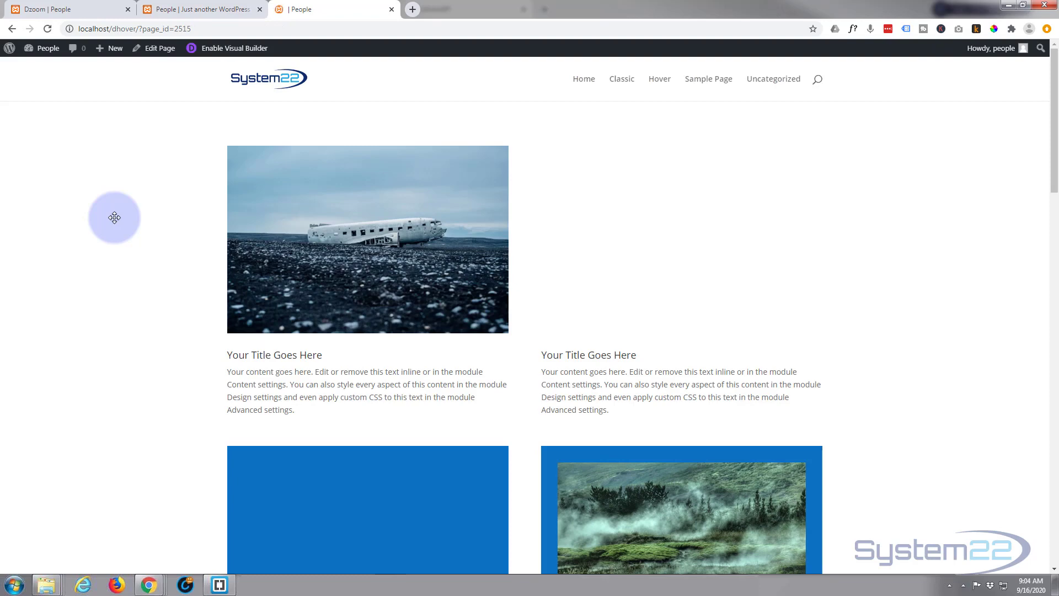
scroll(97, 281, "down", 3)
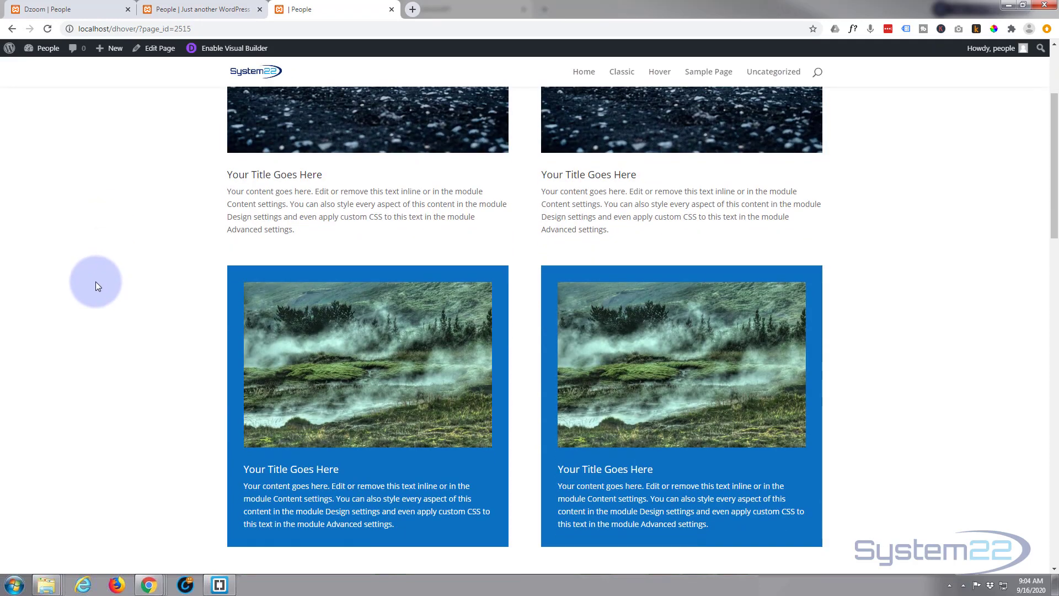
scroll(95, 286, "up", 1)
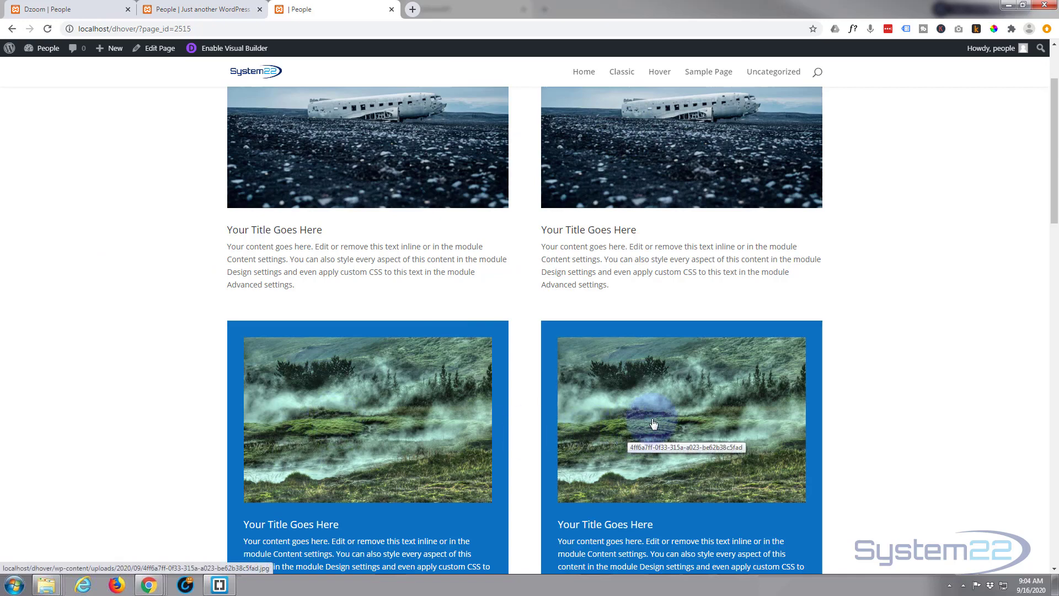
scroll(653, 423, "down", 1)
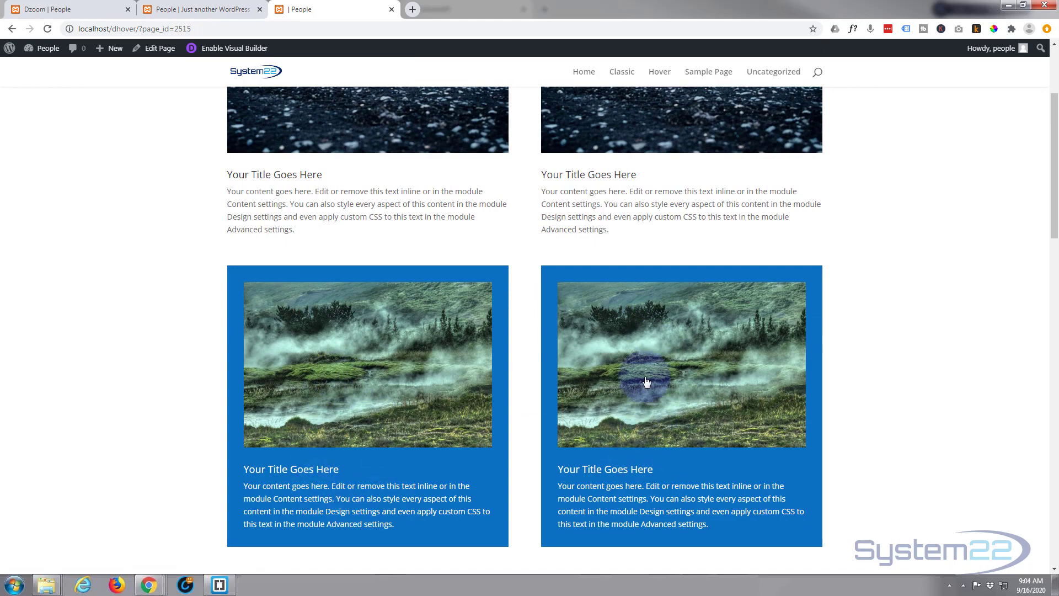
left_click(689, 380)
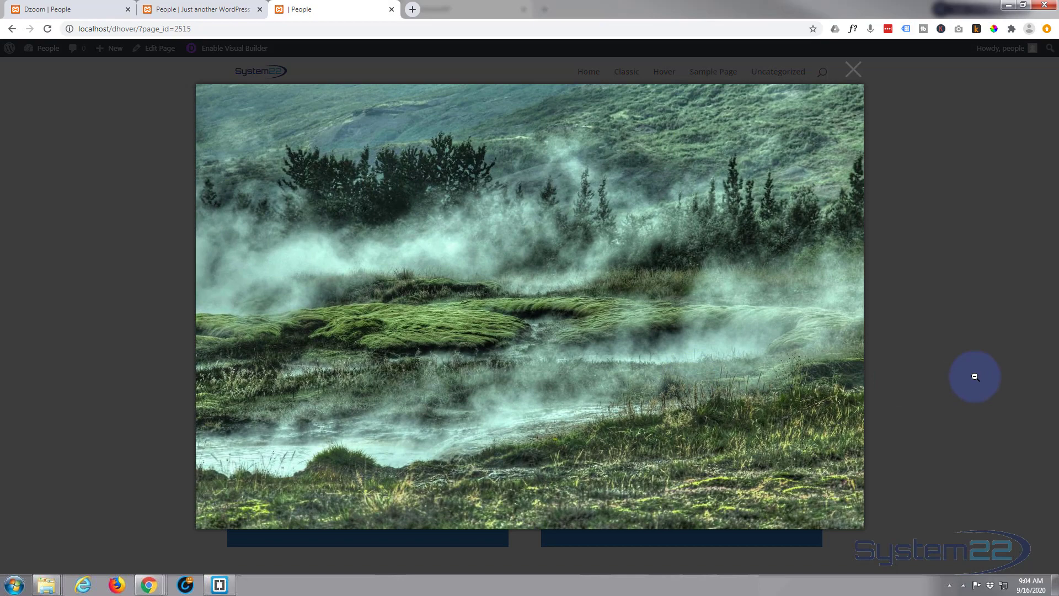
left_click(975, 378)
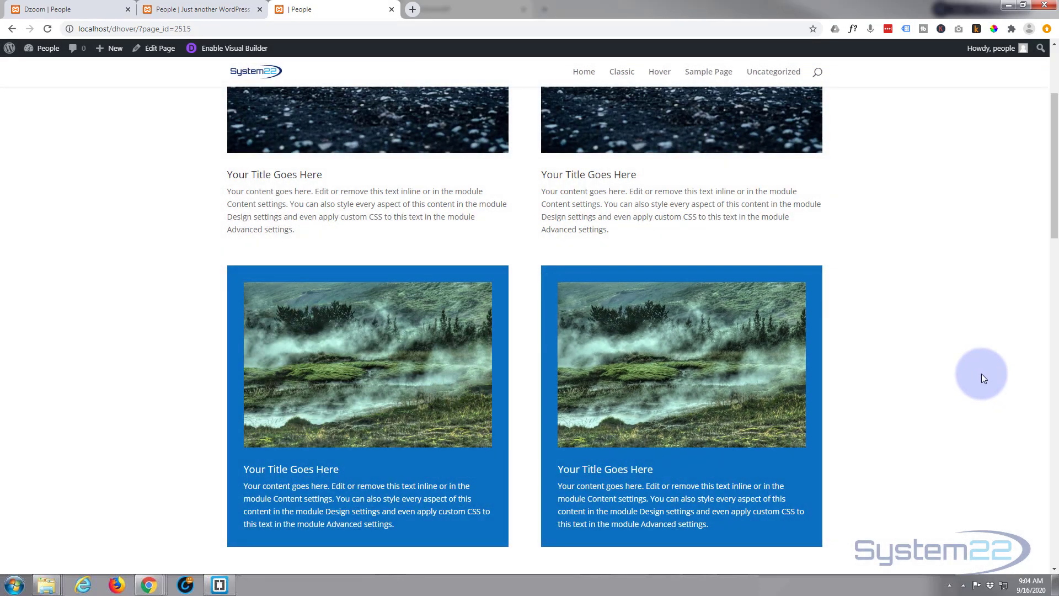